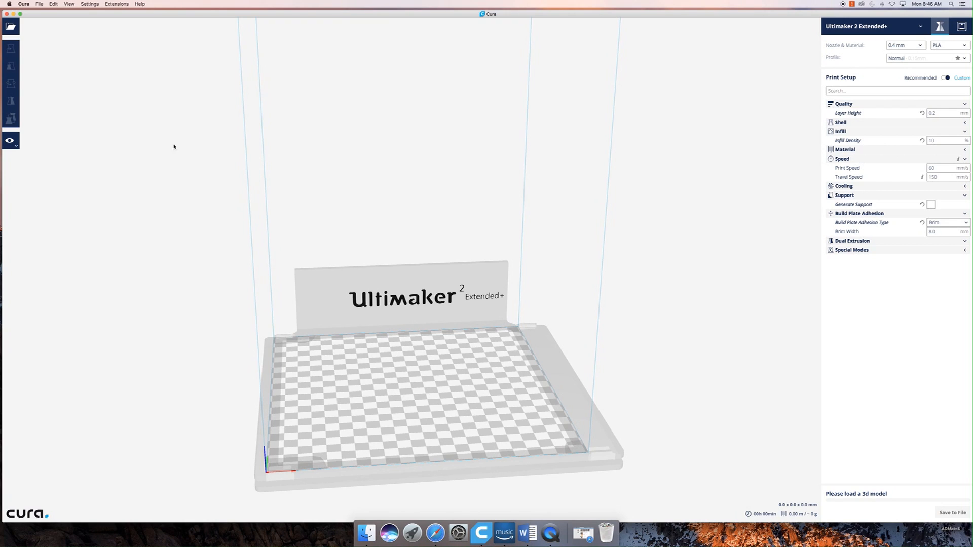
- Show the installed Cura version information, move its window aside and close it
{"action": "left_click", "coordinate": [22, 4]}
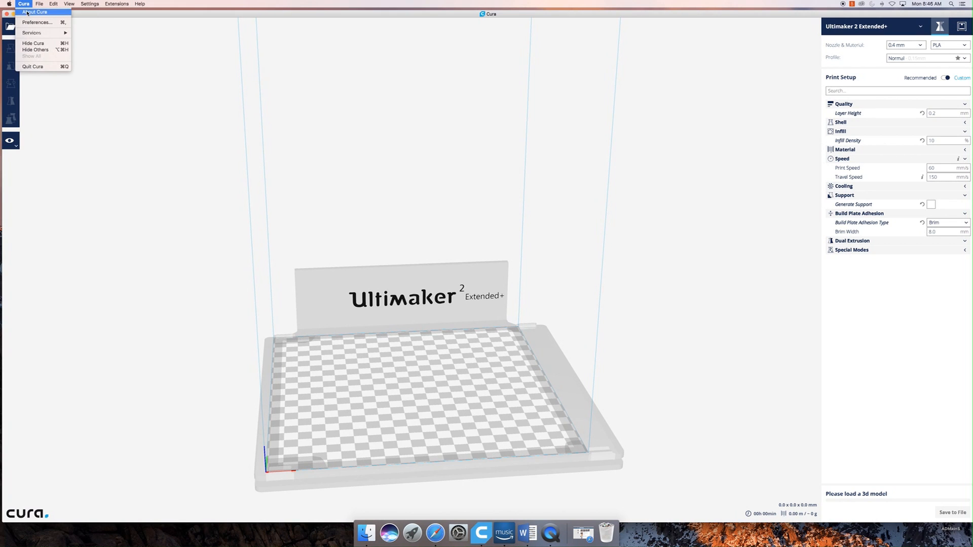
{"action": "left_click", "coordinate": [27, 13]}
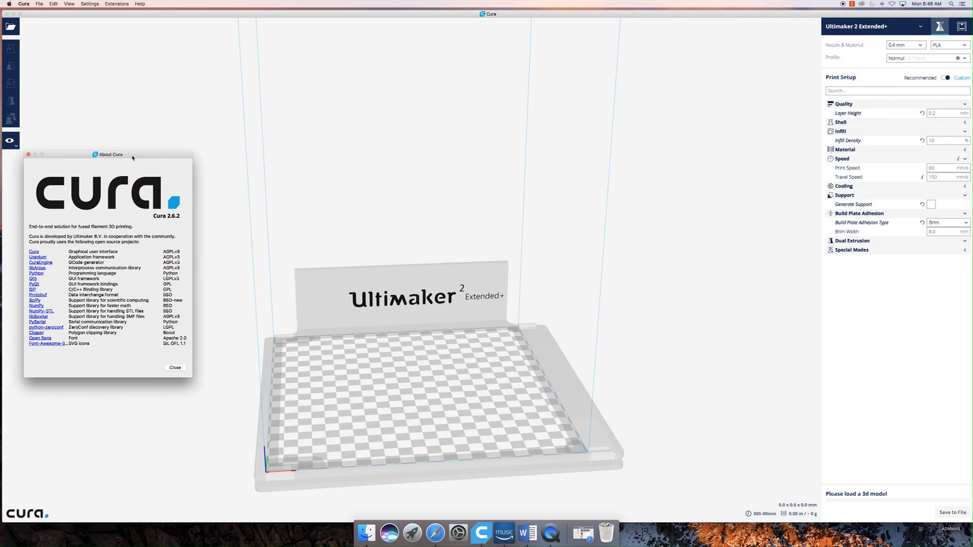
{"action": "left_click_drag", "start_coordinate": [133, 158], "coordinate": [199, 88]}
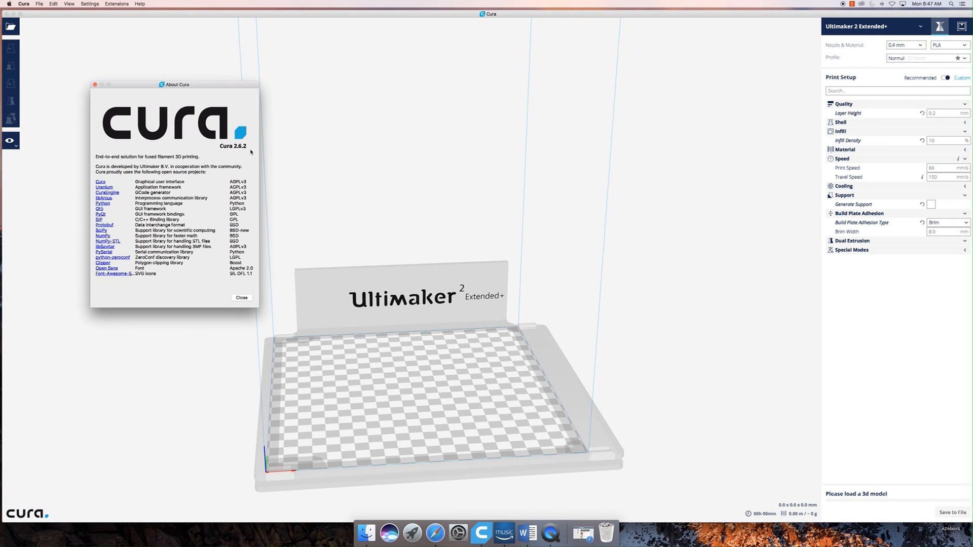
{"action": "left_click", "coordinate": [238, 299]}
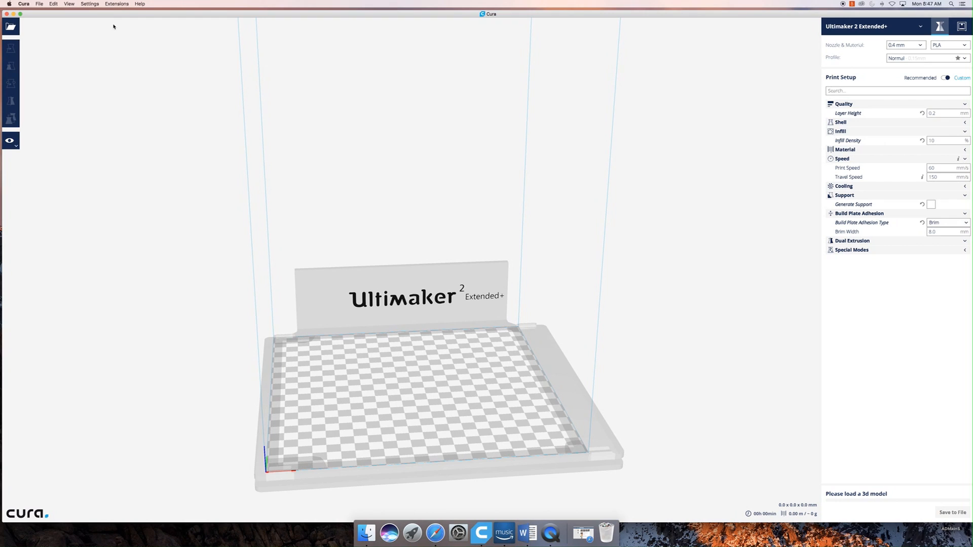
- Check for software updates and dismiss the resulting notification
{"action": "left_click", "coordinate": [112, 4]}
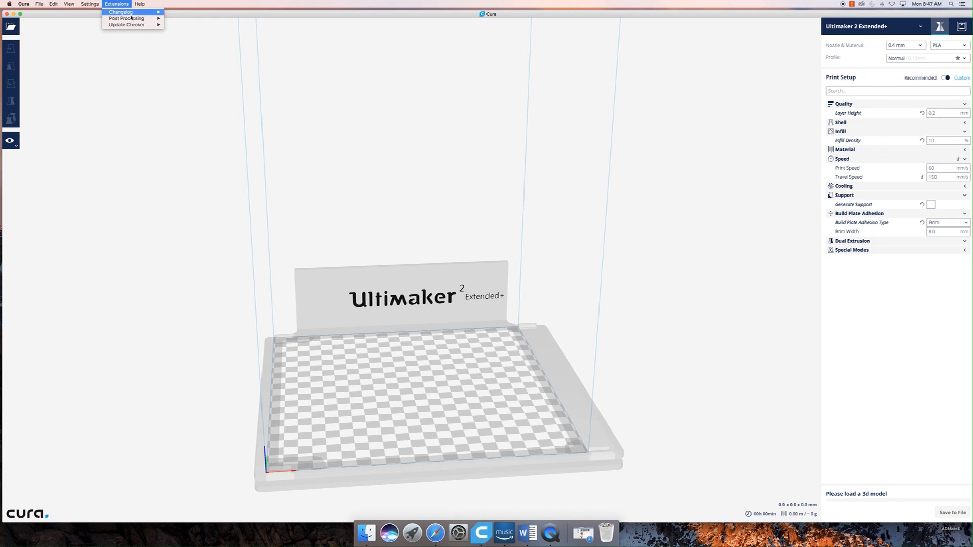
{"action": "mouse_move", "coordinate": [130, 28]}
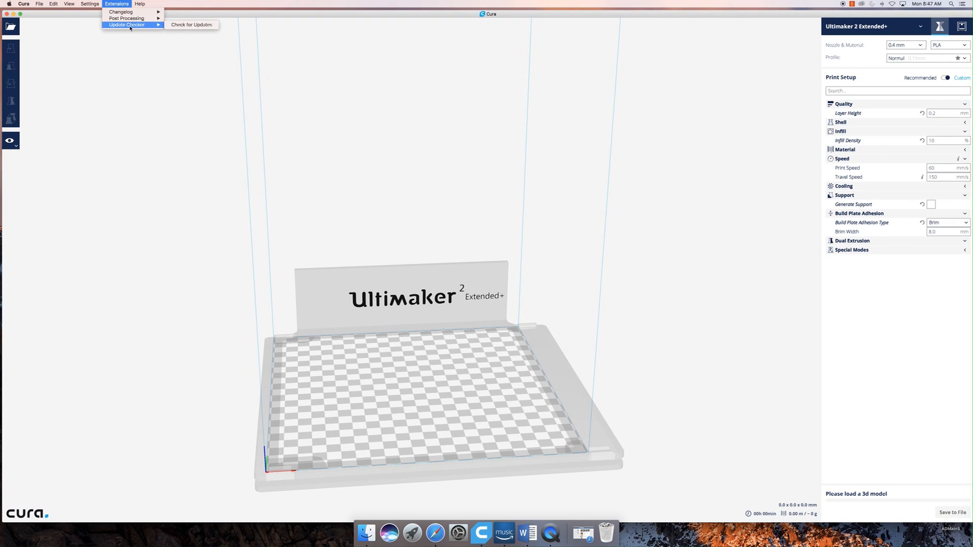
{"action": "left_click", "coordinate": [184, 24]}
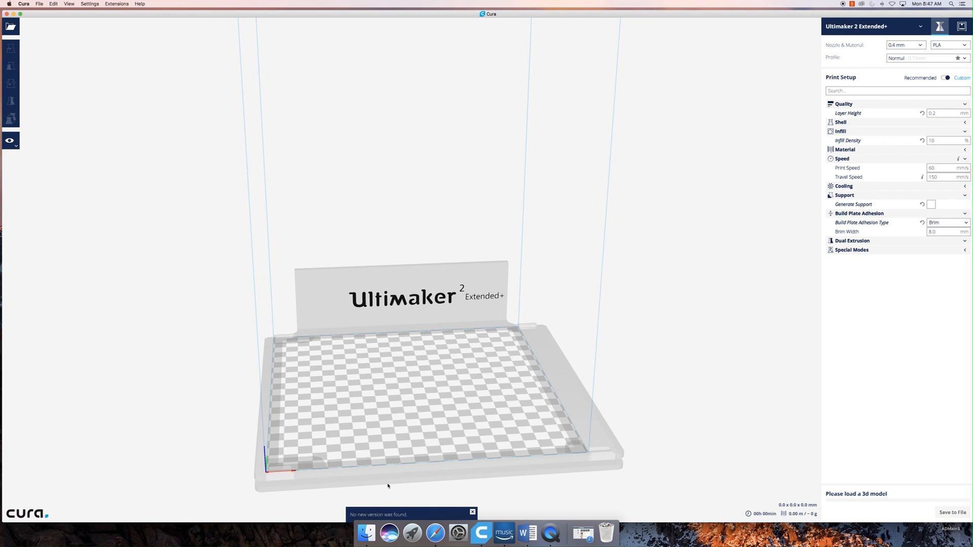
{"action": "left_click", "coordinate": [472, 512]}
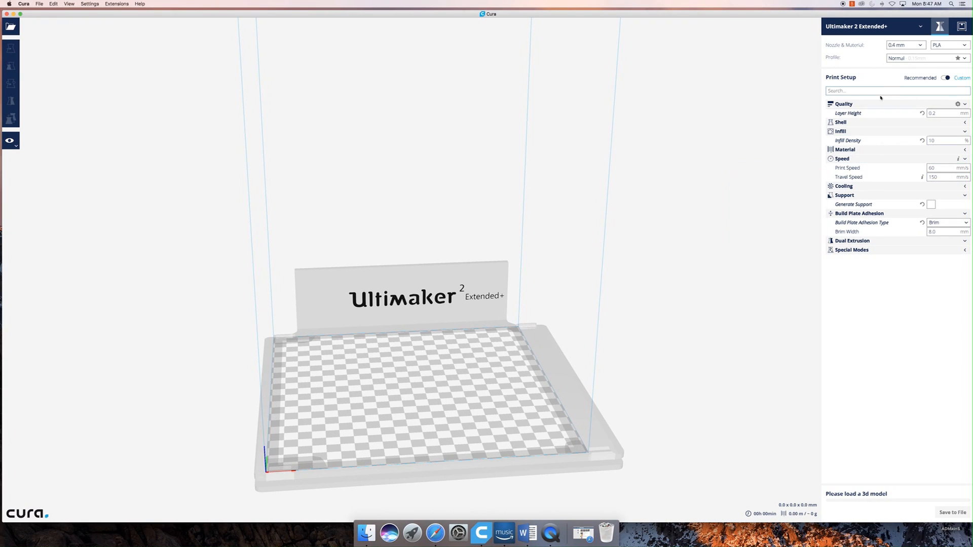
- View the Recommended print setup and return to the Custom setup with its detailed settings
{"action": "left_click", "coordinate": [946, 78]}
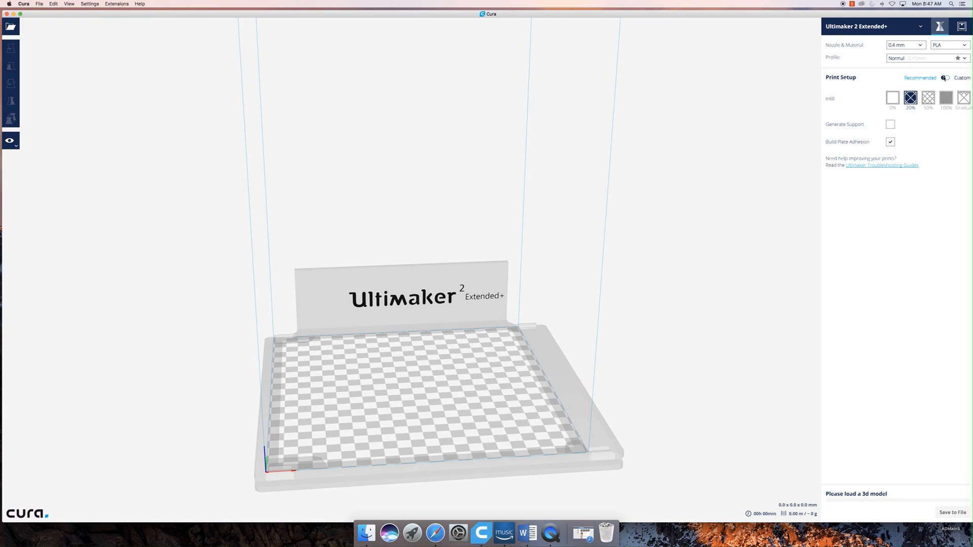
{"action": "left_click", "coordinate": [944, 79]}
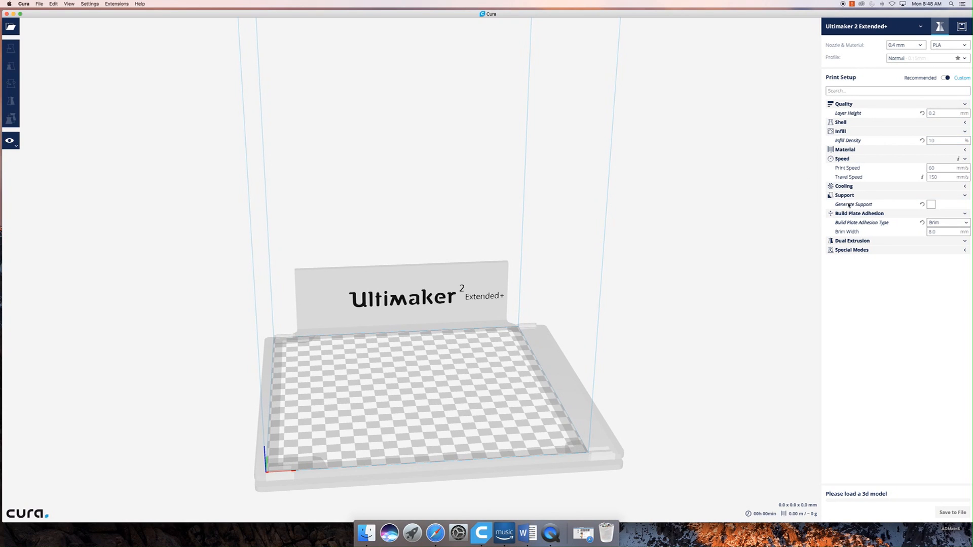
{"action": "mouse_move", "coordinate": [852, 204]}
- Examine the non-Ultimaker printer models that can be added, listed in the Other category
{"action": "left_click", "coordinate": [893, 33]}
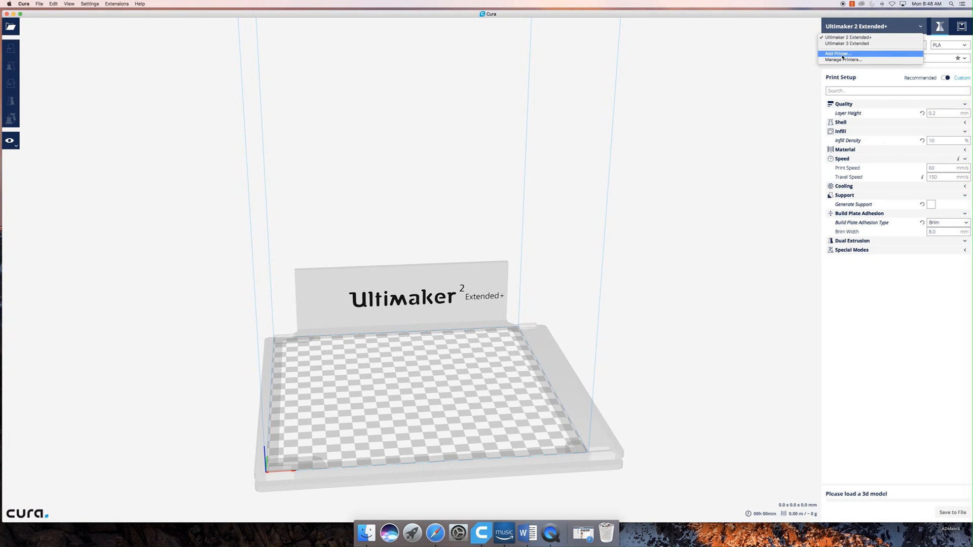
{"action": "left_click", "coordinate": [867, 54]}
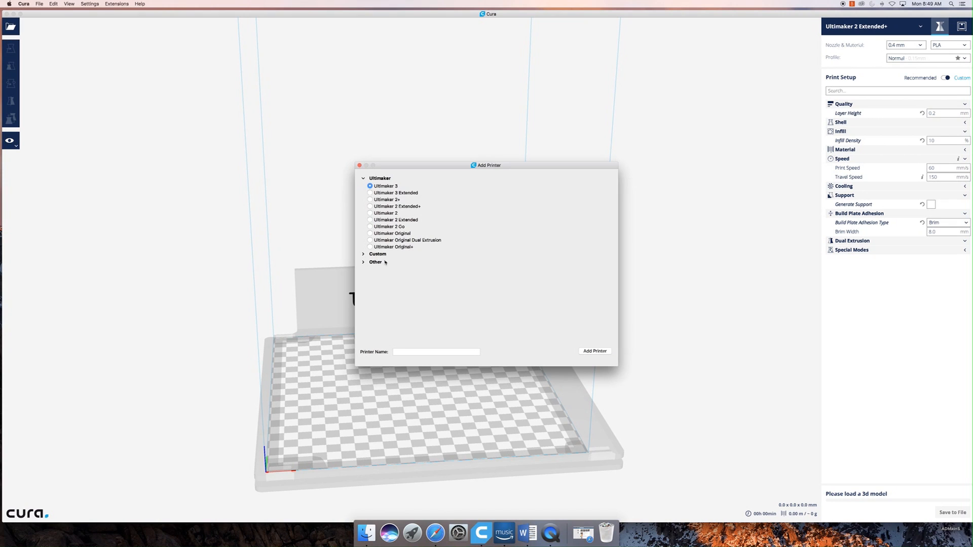
{"action": "left_click", "coordinate": [364, 263]}
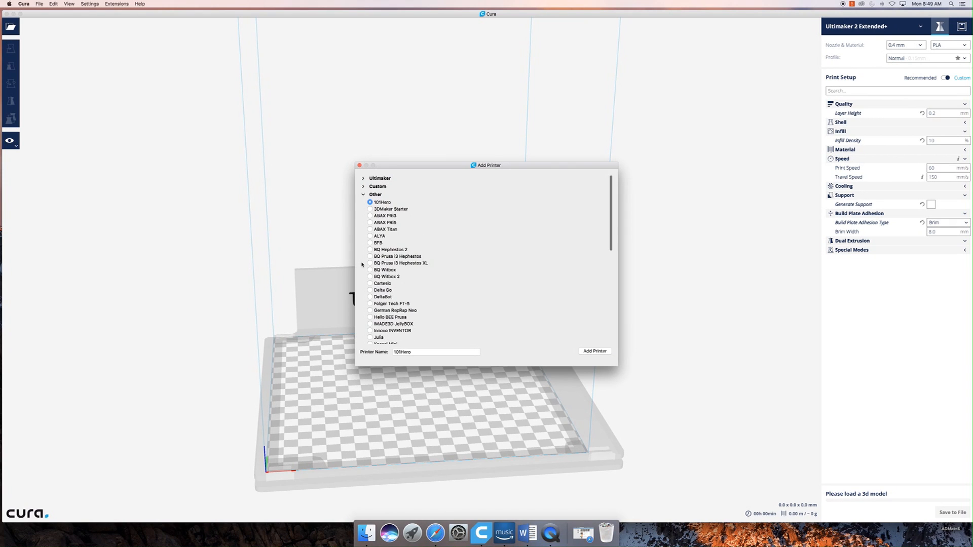
{"action": "scroll", "coordinate": [384, 264], "scroll_direction": "down", "scroll_amount": 1}
{"action": "scroll", "coordinate": [384, 264], "scroll_direction": "down", "scroll_amount": 4}
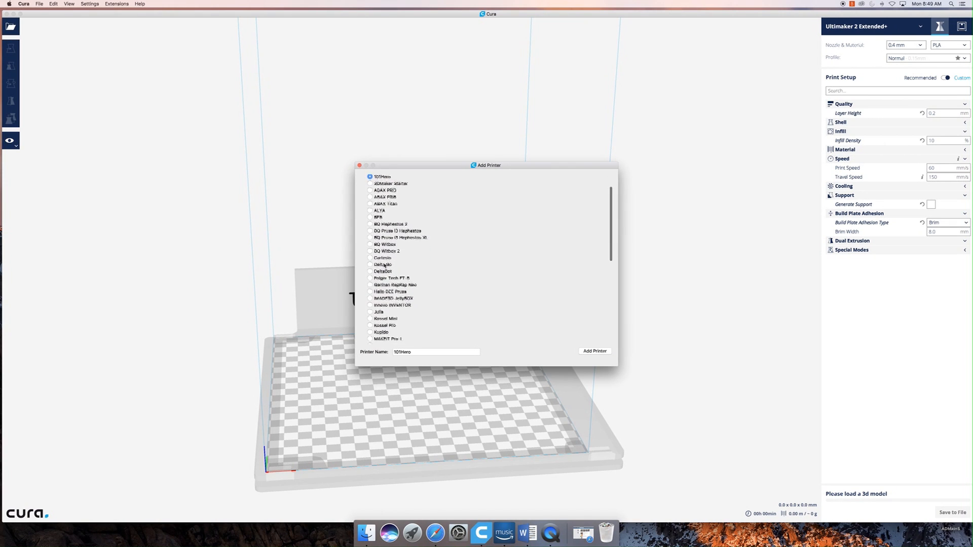
{"action": "scroll", "coordinate": [384, 265], "scroll_direction": "down", "scroll_amount": 3}
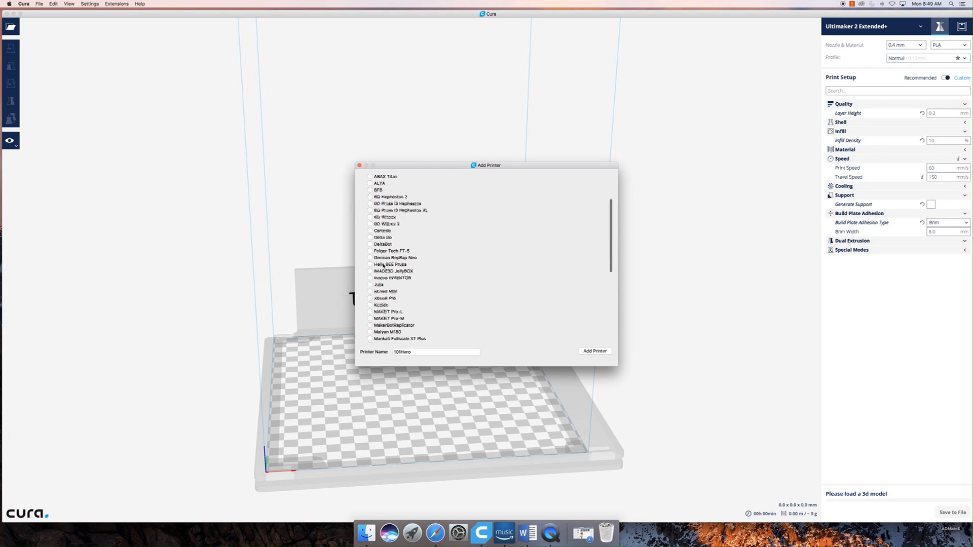
{"action": "scroll", "coordinate": [384, 264], "scroll_direction": "down", "scroll_amount": 6}
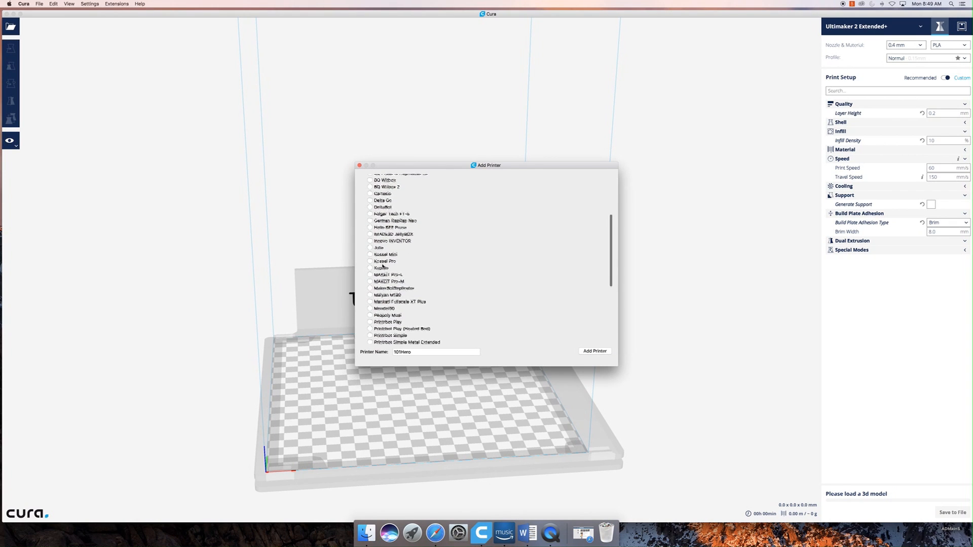
{"action": "scroll", "coordinate": [382, 265], "scroll_direction": "down", "scroll_amount": 2}
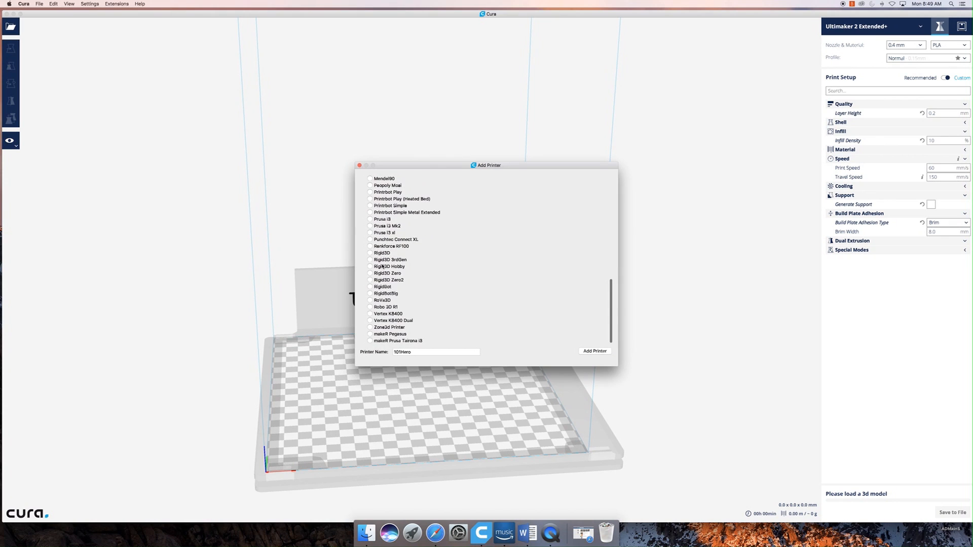
{"action": "scroll", "coordinate": [398, 266], "scroll_direction": "up", "scroll_amount": 6}
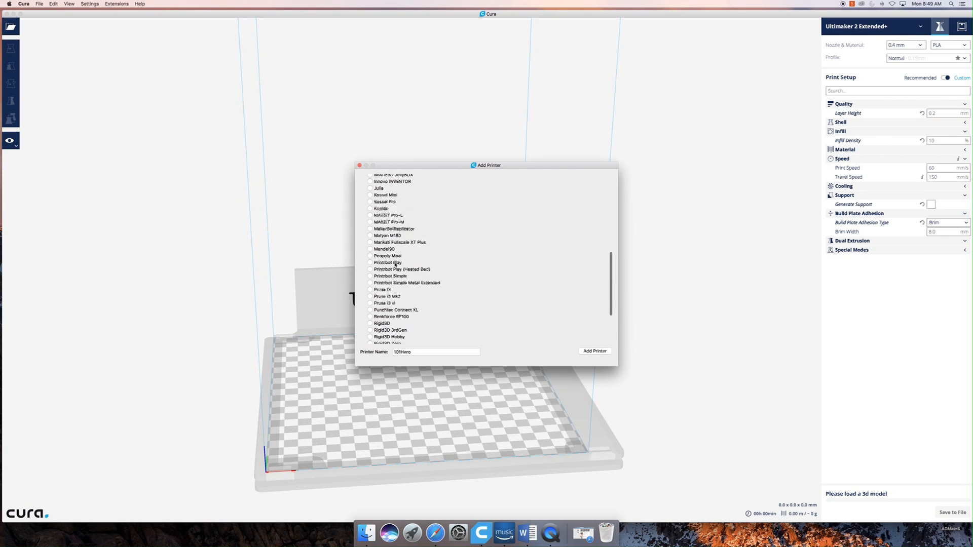
- Choose MakerBotReplicator as an example printer and close the dialog without adding it
{"action": "left_click", "coordinate": [359, 166]}
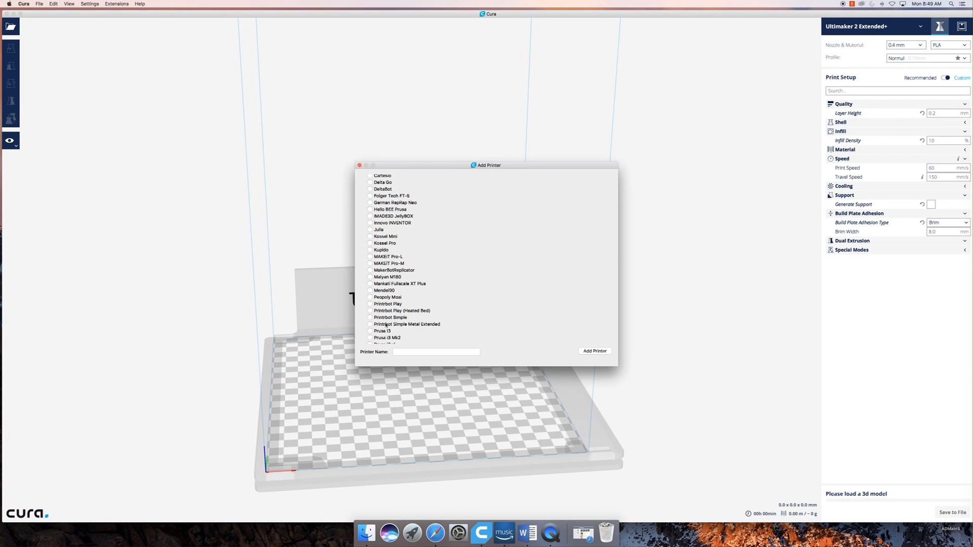
{"action": "scroll", "coordinate": [379, 296], "scroll_direction": "down", "scroll_amount": 2}
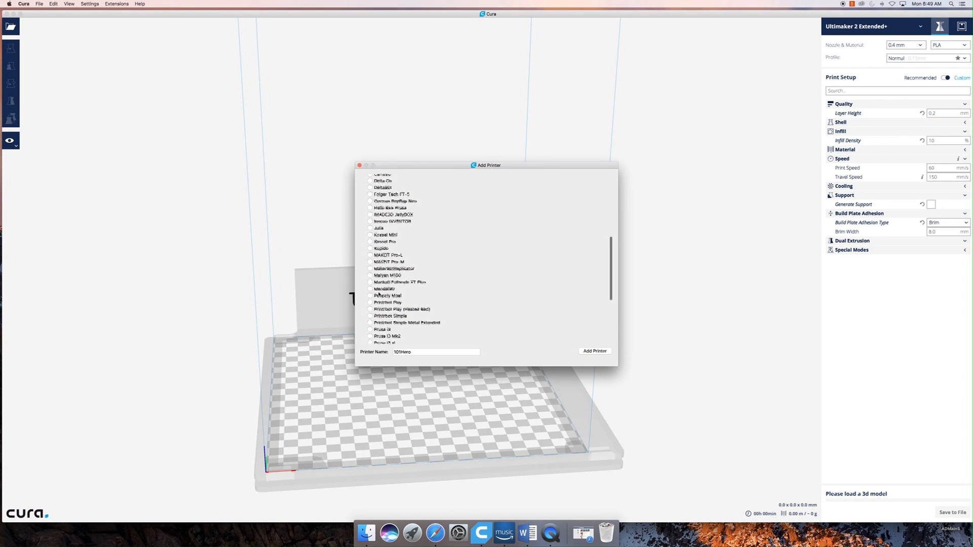
{"action": "scroll", "coordinate": [379, 294], "scroll_direction": "down", "scroll_amount": 3}
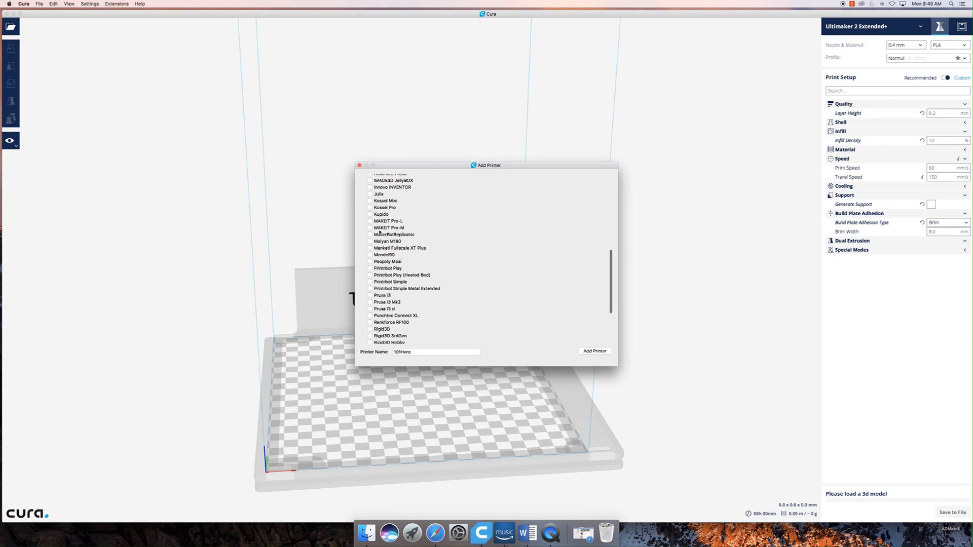
{"action": "left_click", "coordinate": [371, 236]}
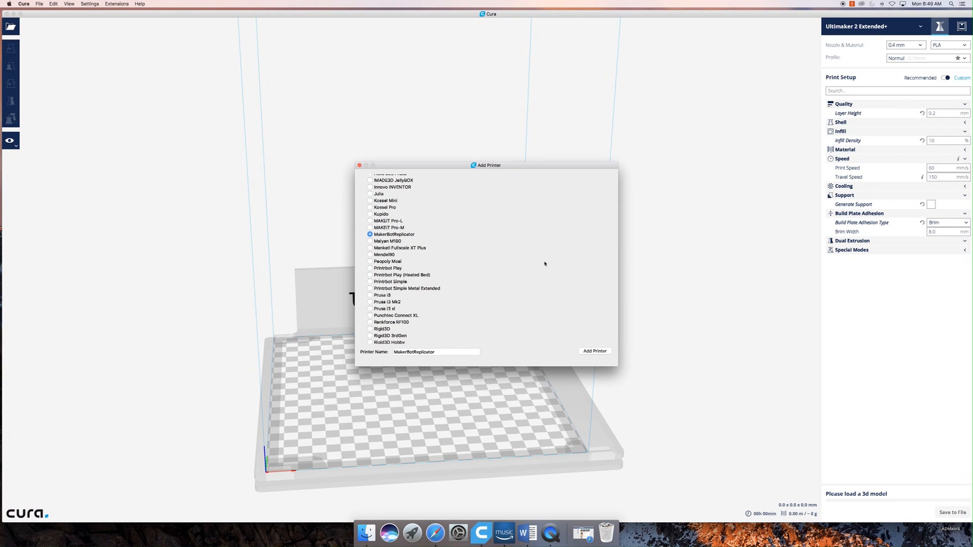
{"action": "left_click", "coordinate": [360, 166]}
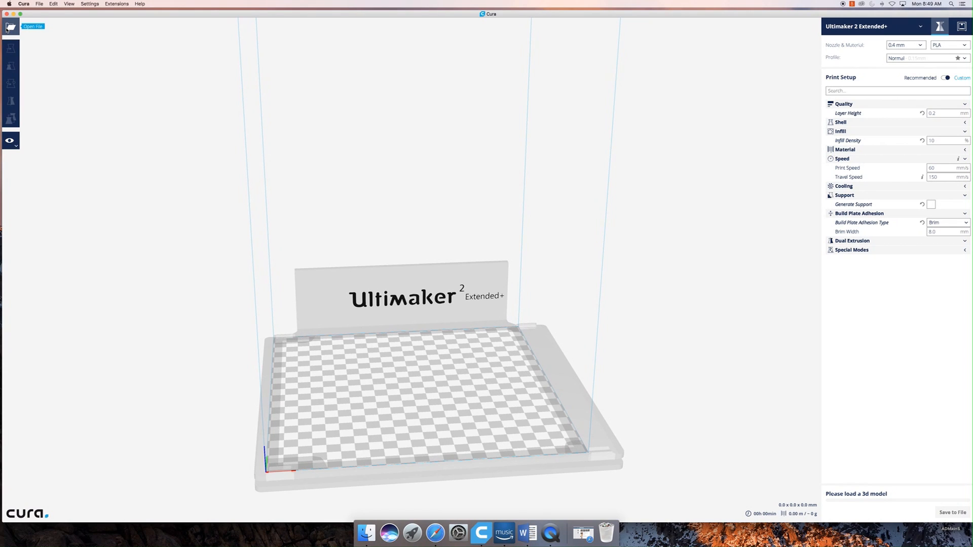
- Load the model Textcube.stl from the Desktop onto the build plate
{"action": "left_click", "coordinate": [40, 4]}
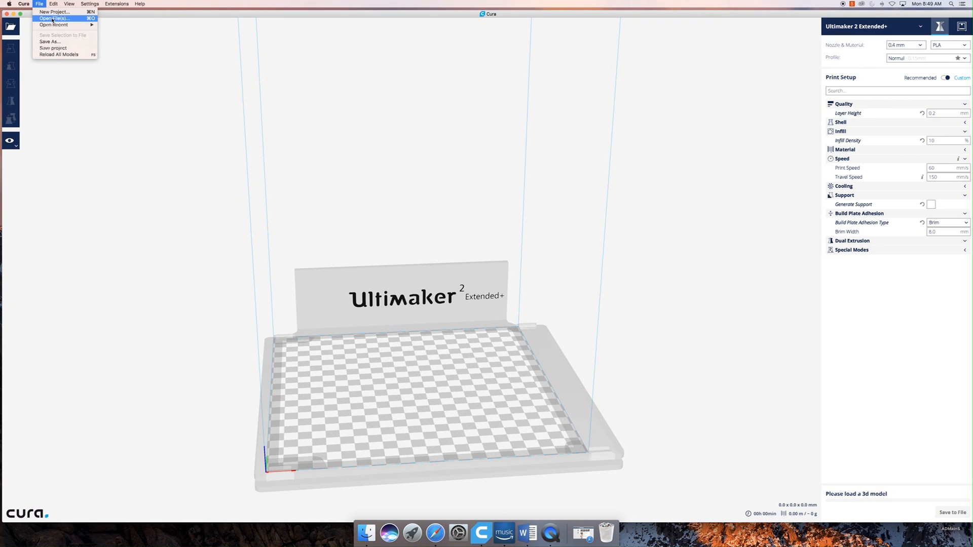
{"action": "left_click", "coordinate": [40, 4]}
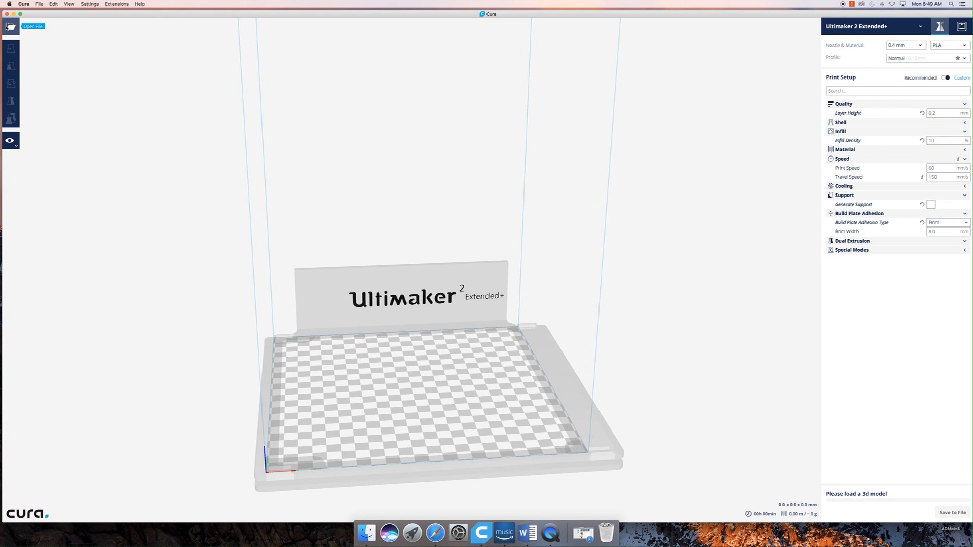
{"action": "left_click", "coordinate": [7, 27]}
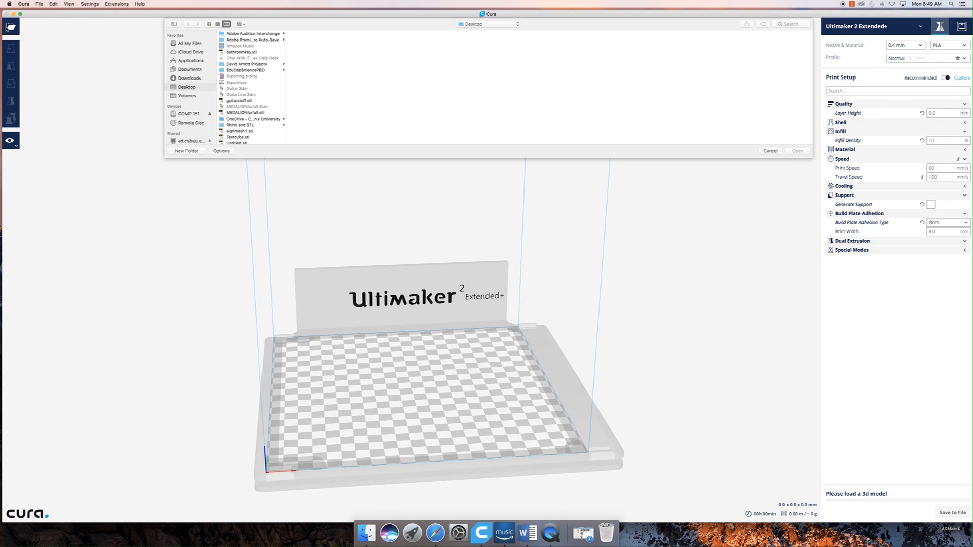
{"action": "left_click", "coordinate": [251, 138]}
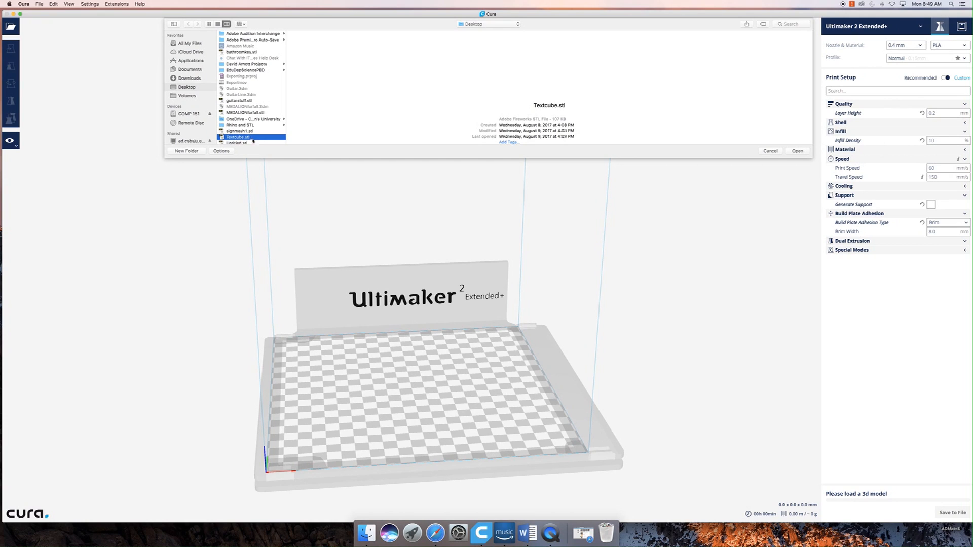
{"action": "left_click", "coordinate": [800, 152]}
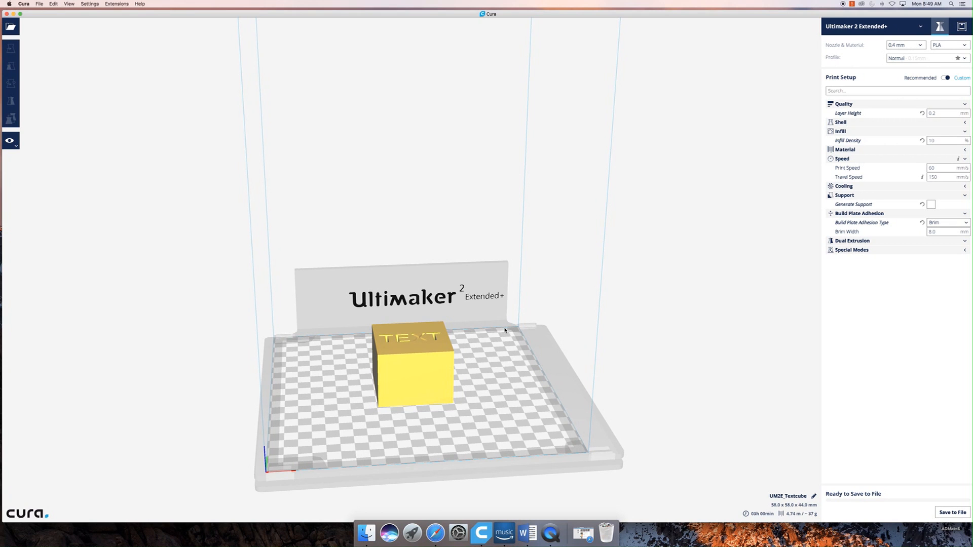
- Examine the text cube on the build plate from above, from the sides and from a low front angle
{"action": "right_click_drag", "start_coordinate": [497, 361], "coordinate": [471, 321]}
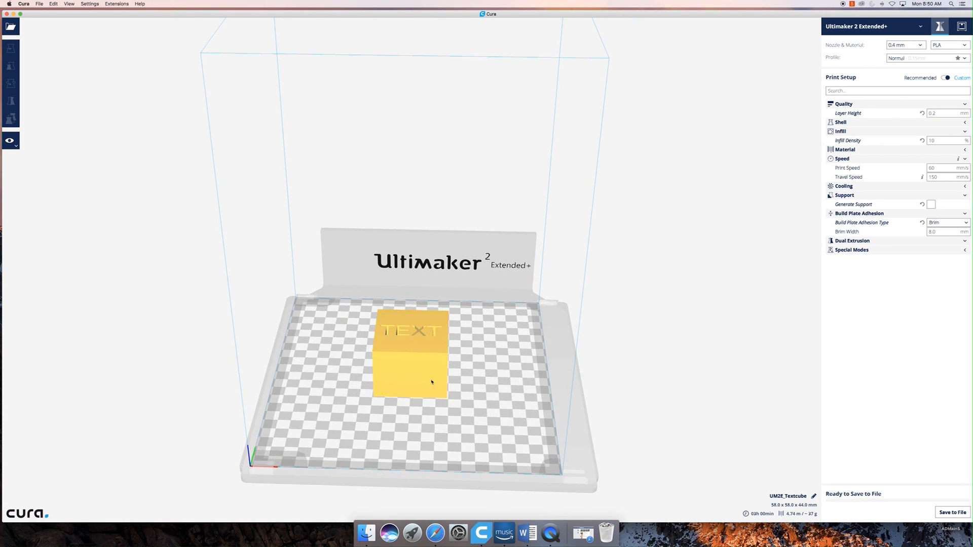
{"action": "right_click_drag", "start_coordinate": [374, 402], "coordinate": [416, 447]}
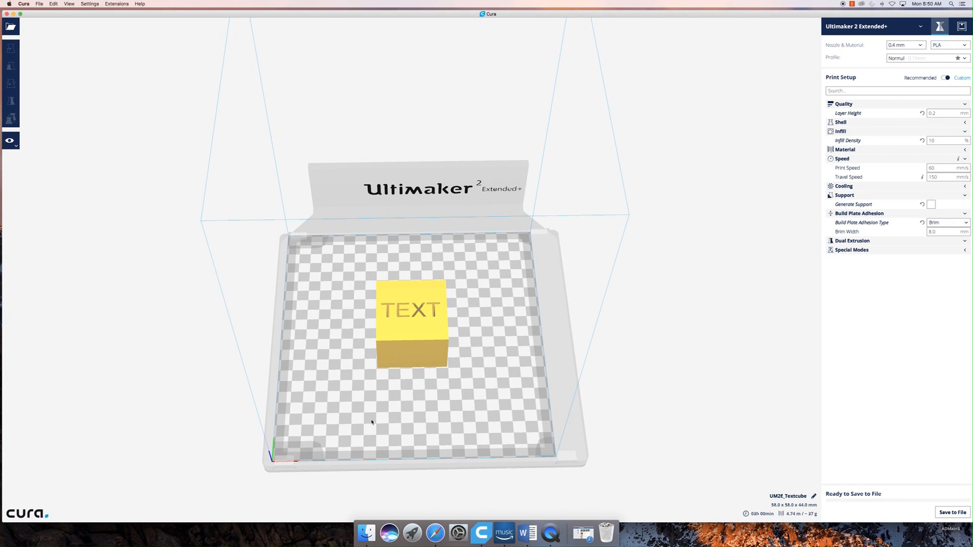
{"action": "middle_click_drag", "start_coordinate": [365, 421], "coordinate": [303, 546]}
{"action": "middle_click_drag", "start_coordinate": [308, 393], "coordinate": [311, 358]}
{"action": "right_click_drag", "start_coordinate": [367, 366], "coordinate": [369, 296]}
{"action": "middle_click_drag", "start_coordinate": [594, 370], "coordinate": [547, 375]}
{"action": "middle_click_drag", "start_coordinate": [259, 375], "coordinate": [675, 377]}
{"action": "middle_click_drag", "start_coordinate": [400, 361], "coordinate": [185, 372]}
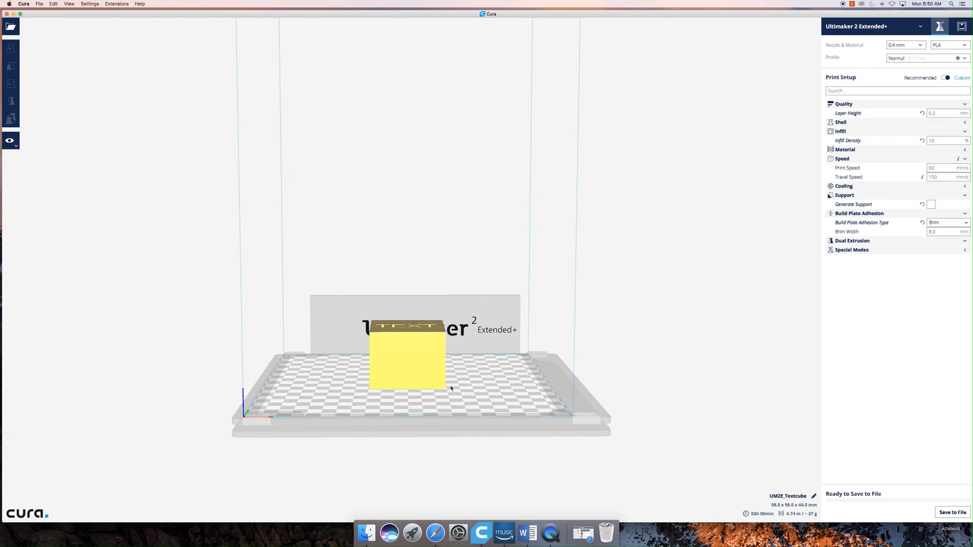
- Select the text cube and bring its engraved top face into a close view from above
{"action": "left_click", "coordinate": [416, 367]}
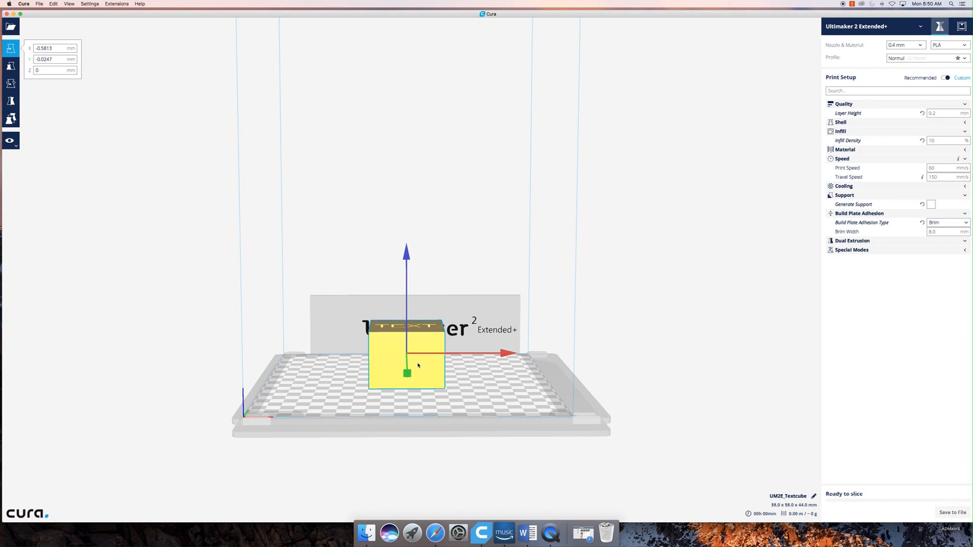
{"action": "right_click_drag", "start_coordinate": [498, 402], "coordinate": [488, 485]}
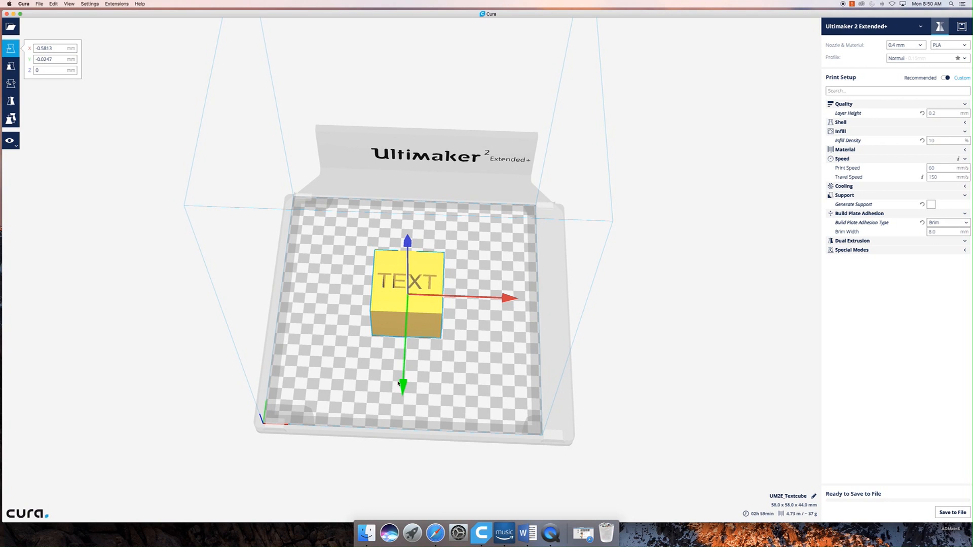
{"action": "scroll", "coordinate": [424, 337], "scroll_direction": "down", "scroll_amount": 2}
{"action": "scroll", "coordinate": [424, 337], "scroll_direction": "up", "scroll_amount": 3}
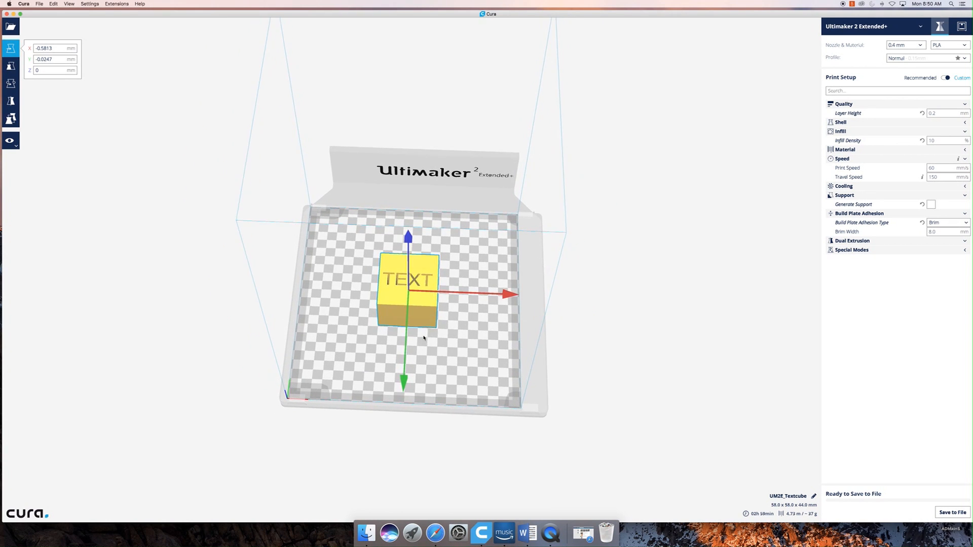
{"action": "scroll", "coordinate": [424, 338], "scroll_direction": "up", "scroll_amount": 6}
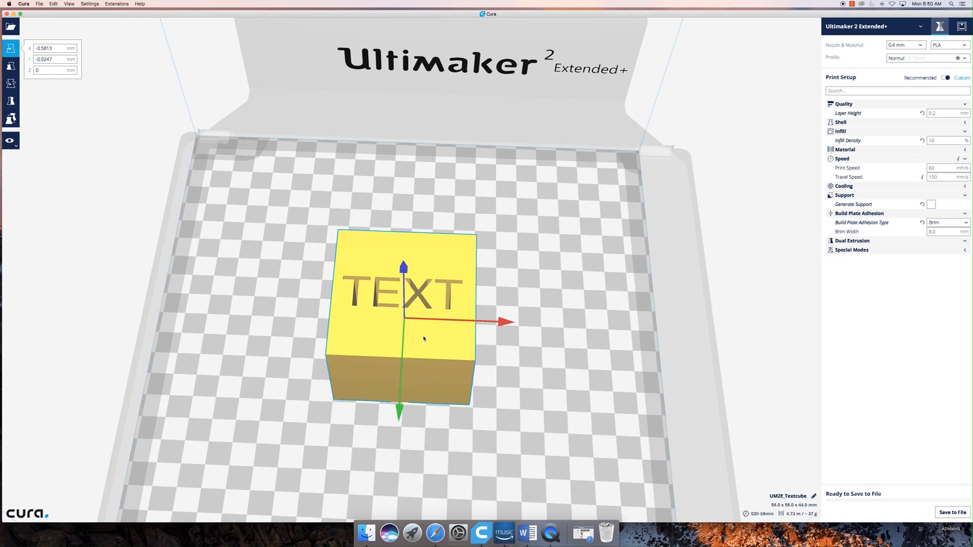
- Examine the text cube's size against the printer's whole build volume
{"action": "scroll", "coordinate": [423, 337], "scroll_direction": "up", "scroll_amount": 3}
{"action": "scroll", "coordinate": [424, 337], "scroll_direction": "down", "scroll_amount": 5}
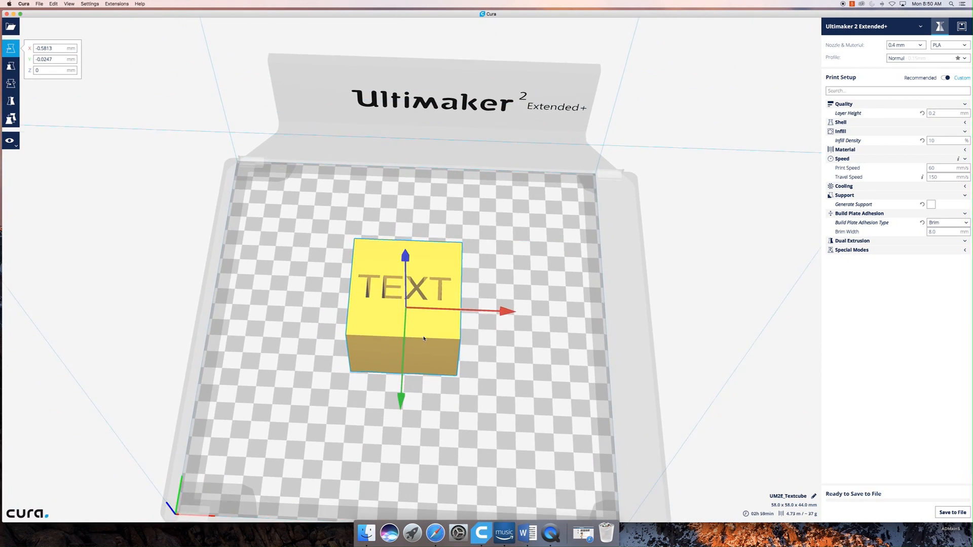
{"action": "scroll", "coordinate": [424, 338], "scroll_direction": "down", "scroll_amount": 4}
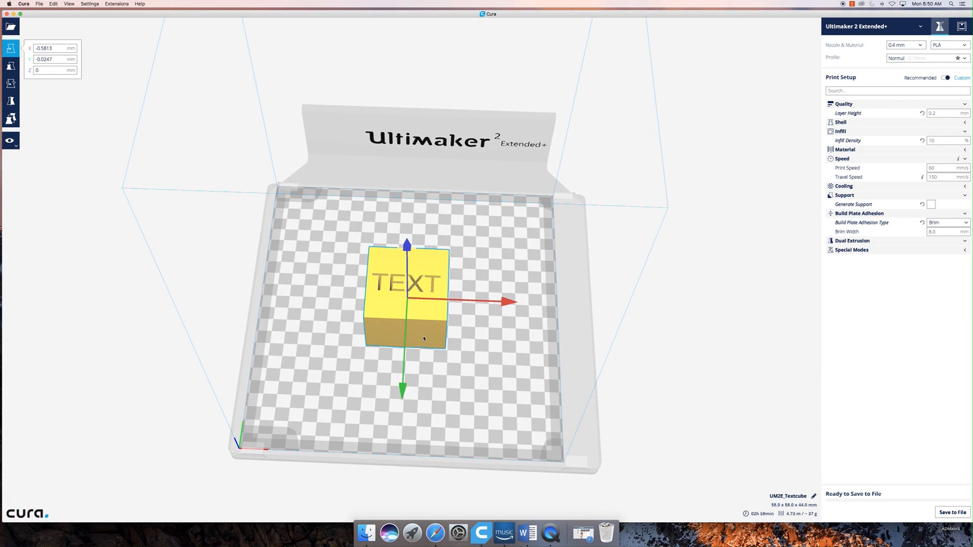
{"action": "scroll", "coordinate": [424, 338], "scroll_direction": "down", "scroll_amount": 4}
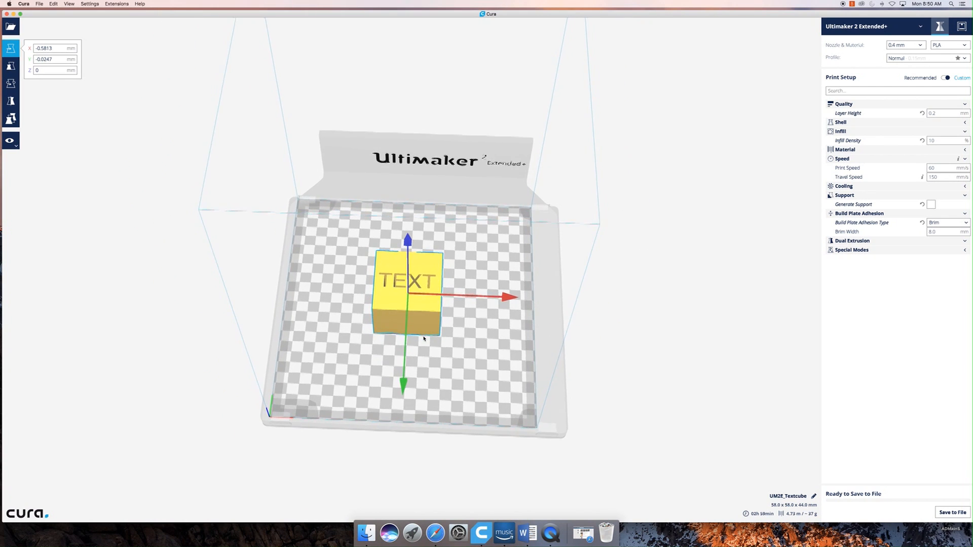
{"action": "scroll", "coordinate": [424, 338], "scroll_direction": "down", "scroll_amount": 2}
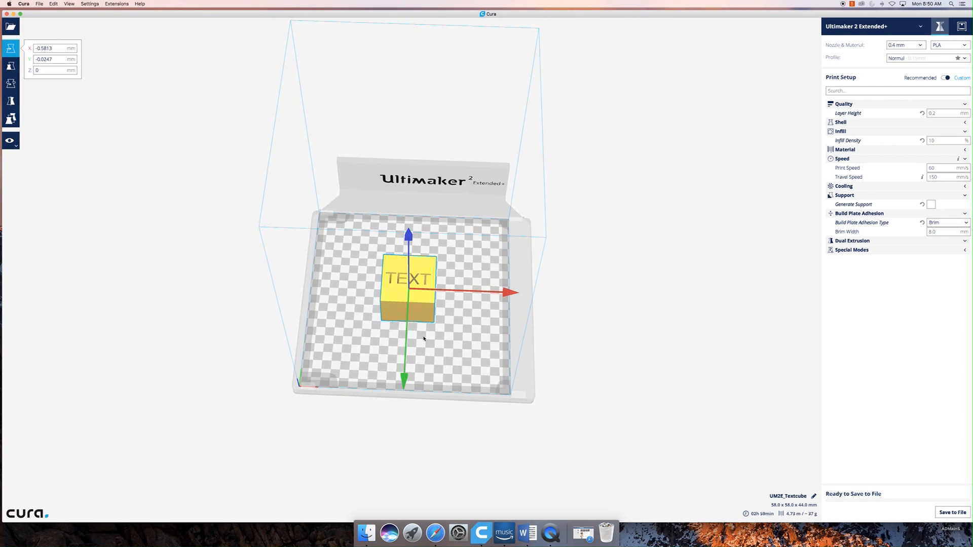
{"action": "scroll", "coordinate": [424, 338], "scroll_direction": "down", "scroll_amount": 3}
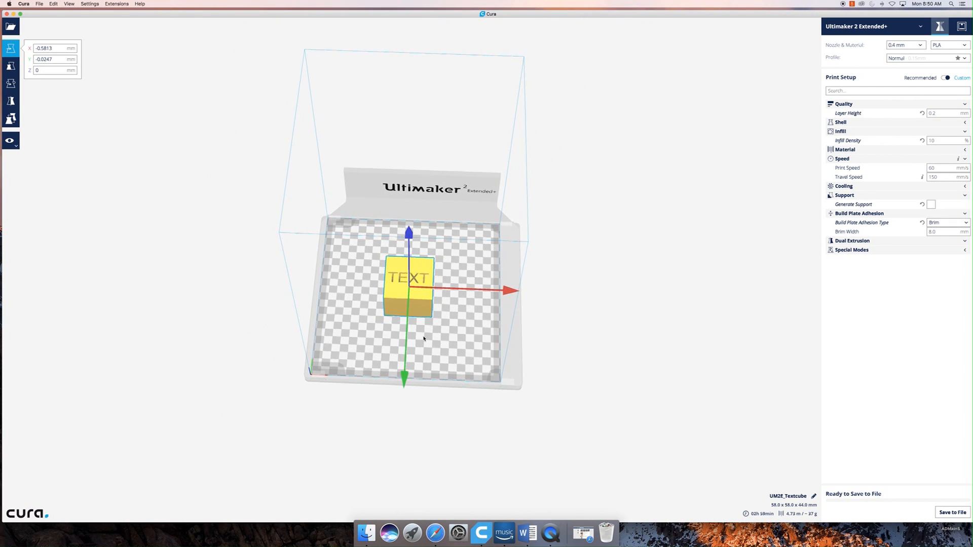
{"action": "scroll", "coordinate": [424, 338], "scroll_direction": "up", "scroll_amount": 5}
{"action": "scroll", "coordinate": [424, 338], "scroll_direction": "up", "scroll_amount": 1}
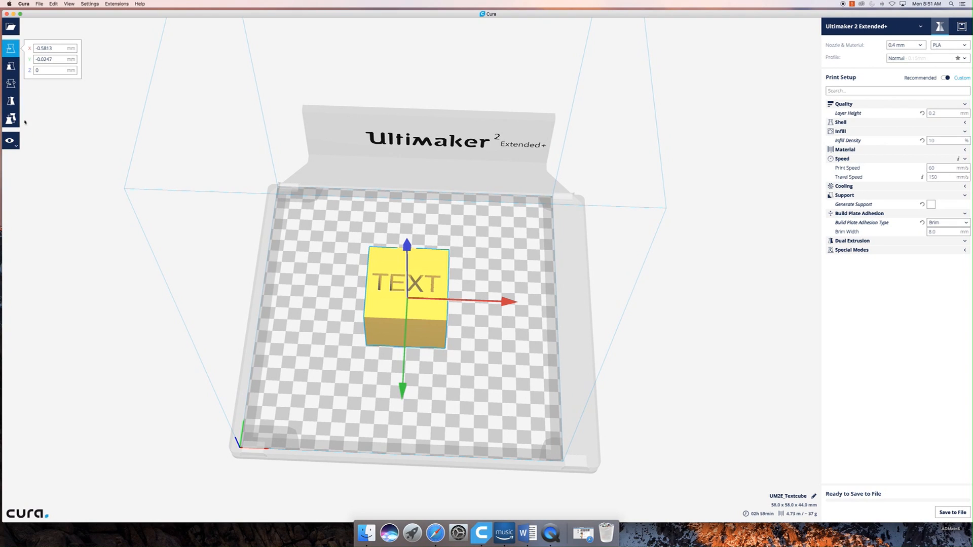
- Reselect the text cube, move it off the side of the build plate and bring it back near the centre
{"action": "left_click", "coordinate": [206, 184]}
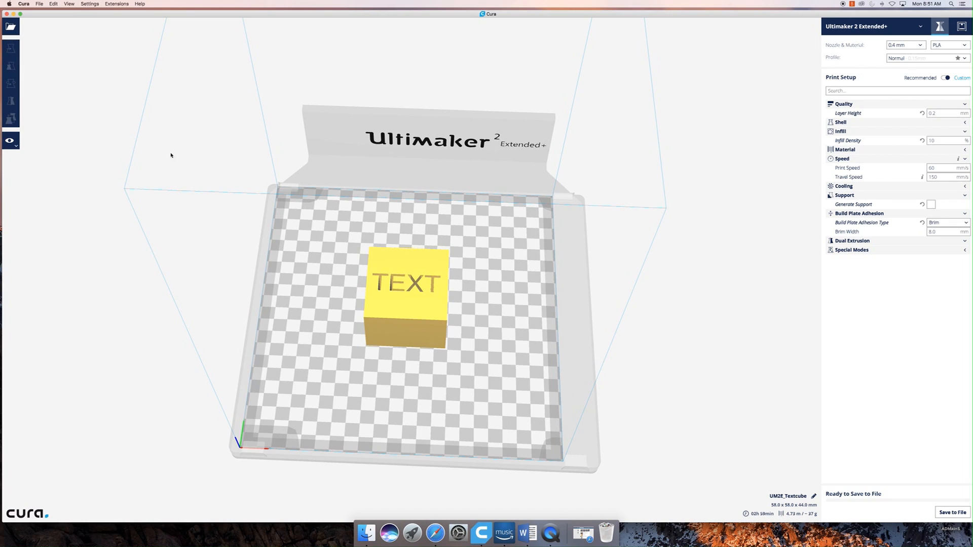
{"action": "left_click", "coordinate": [399, 334]}
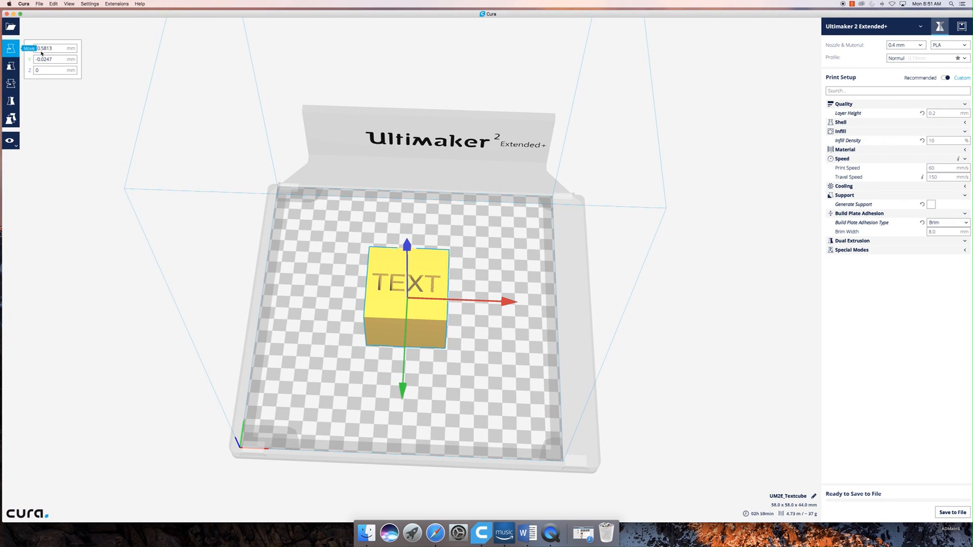
{"action": "scroll", "coordinate": [375, 314], "scroll_direction": "down", "scroll_amount": 1}
{"action": "left_click_drag", "start_coordinate": [388, 342], "coordinate": [382, 314]}
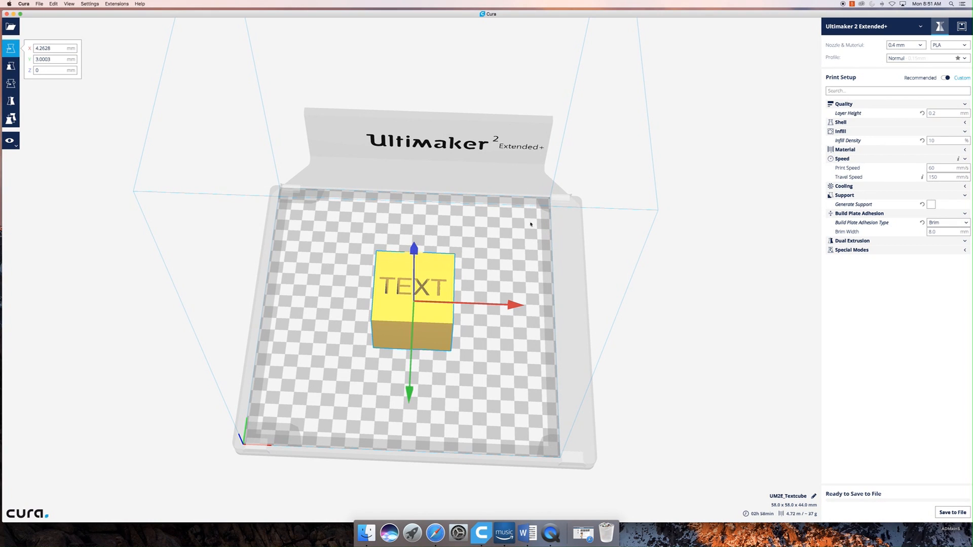
{"action": "left_click_drag", "start_coordinate": [406, 258], "coordinate": [224, 227]}
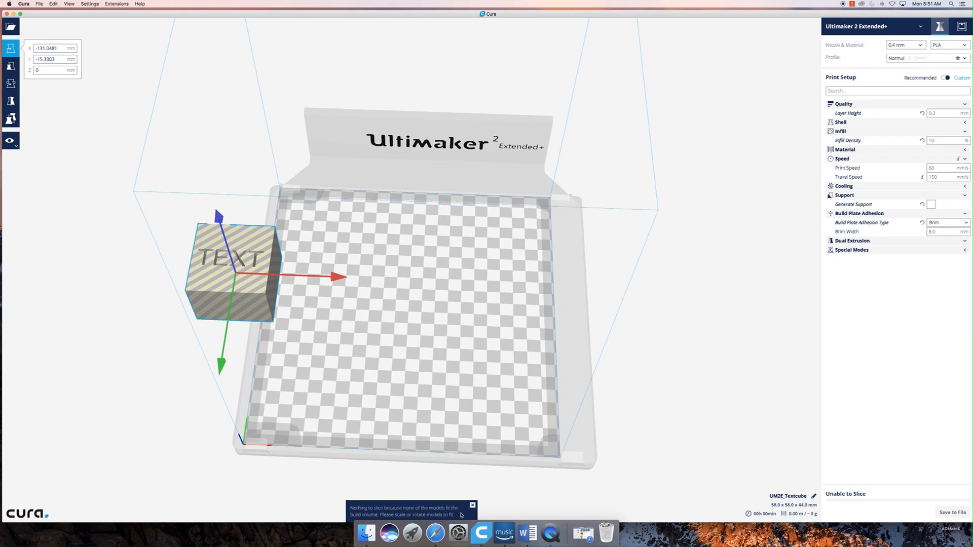
{"action": "left_click_drag", "start_coordinate": [254, 309], "coordinate": [429, 333]}
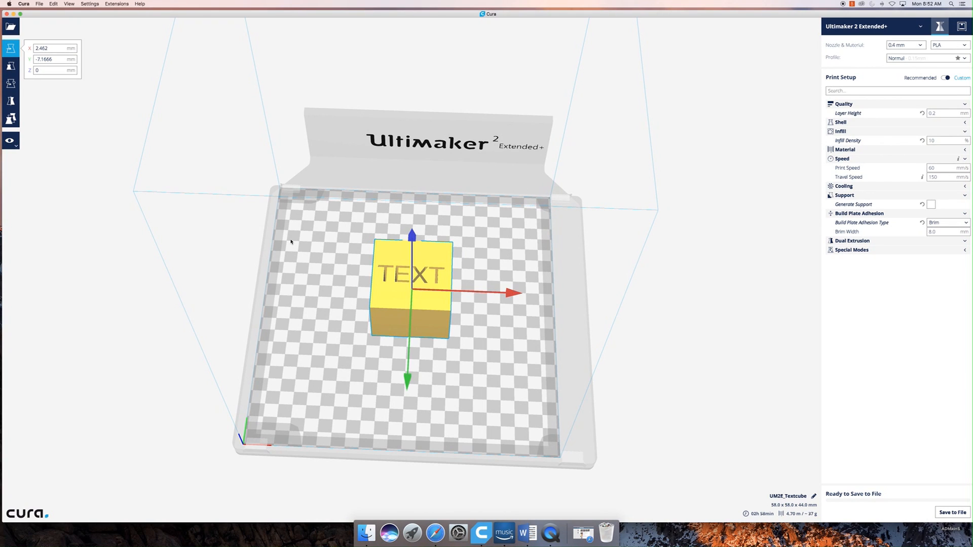
- Move the cube along single axes to about Y -1.3 mm and X -1.4 mm
{"action": "right_click_drag", "start_coordinate": [483, 376], "coordinate": [482, 398]}
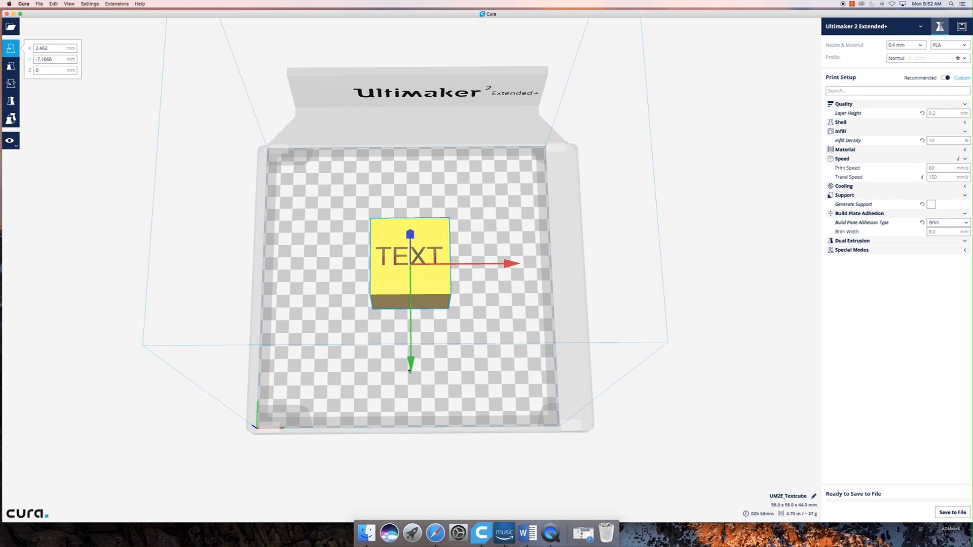
{"action": "mouse_move", "coordinate": [409, 370]}
{"action": "left_mouse_down"}
{"action": "mouse_move", "coordinate": [415, 325]}
{"action": "mouse_move", "coordinate": [413, 385]}
{"action": "mouse_move", "coordinate": [412, 377]}
{"action": "left_mouse_up"}
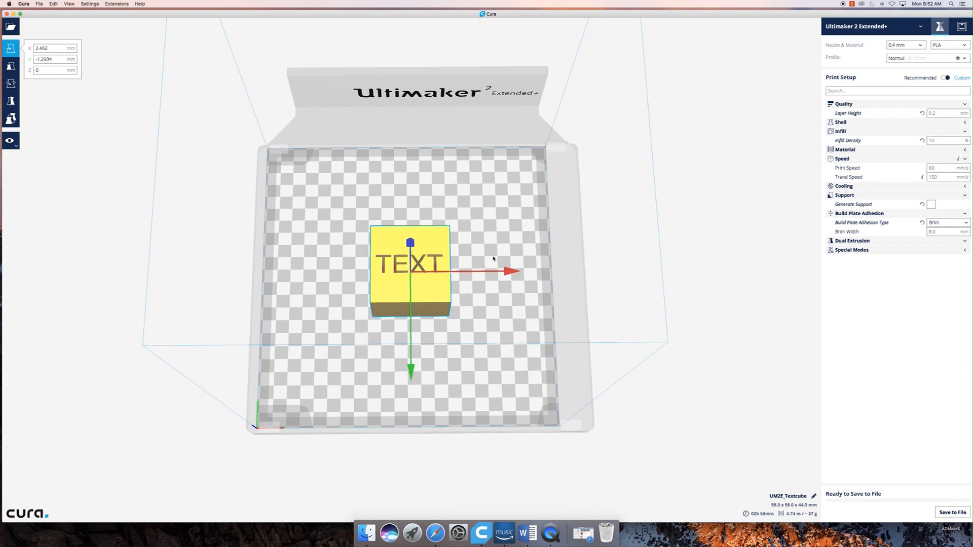
{"action": "mouse_move", "coordinate": [512, 272]}
{"action": "left_mouse_down"}
{"action": "mouse_move", "coordinate": [449, 272]}
{"action": "mouse_move", "coordinate": [507, 277]}
{"action": "left_mouse_up"}
{"action": "right_click_drag", "start_coordinate": [478, 322], "coordinate": [460, 274]}
- Lower the cube along Z to about -58.8 mm beneath the build plate and raise it back onto the plate
{"action": "left_click_drag", "start_coordinate": [410, 251], "coordinate": [417, 199]}
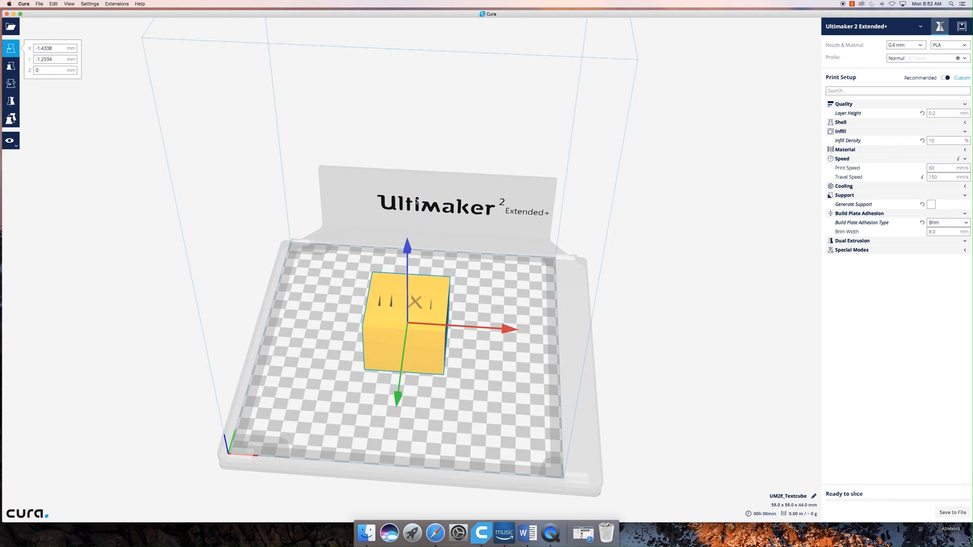
{"action": "left_click_drag", "start_coordinate": [407, 249], "coordinate": [407, 305]}
{"action": "right_click_drag", "start_coordinate": [478, 495], "coordinate": [459, 437]}
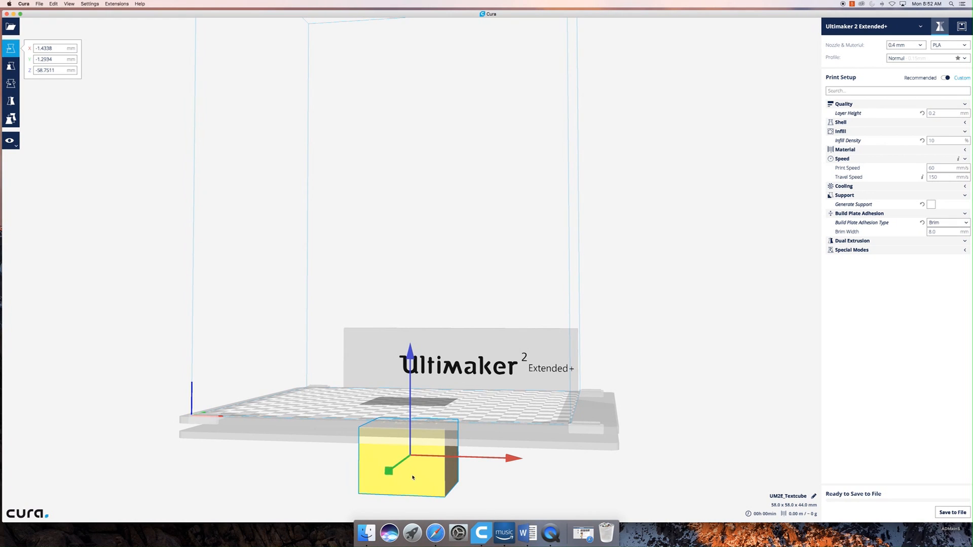
{"action": "left_click", "coordinate": [406, 345]}
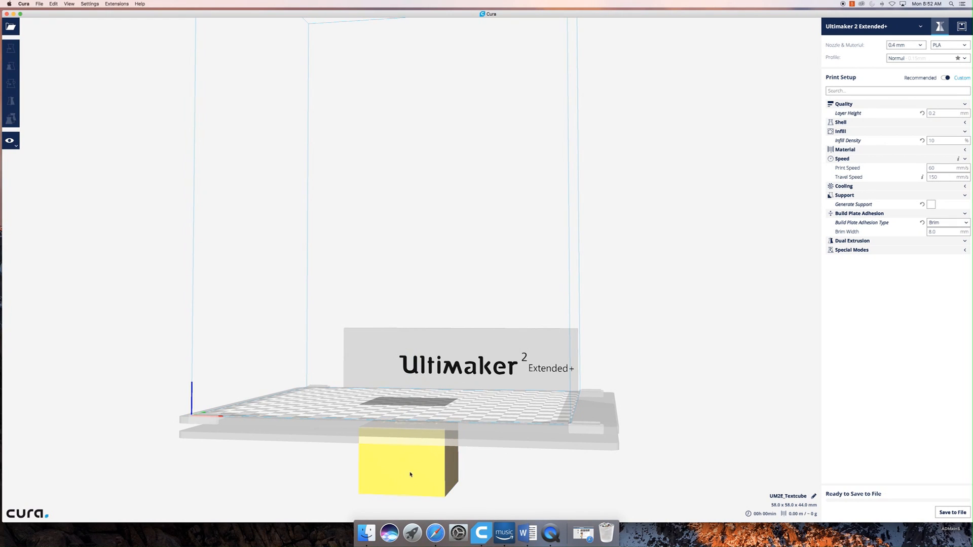
{"action": "left_click", "coordinate": [410, 474]}
{"action": "left_click_drag", "start_coordinate": [428, 359], "coordinate": [435, 271]}
- Scale the text cube uniformly to 48 mm in X and Y, and reset it to its original size
{"action": "key", "text": "s"}
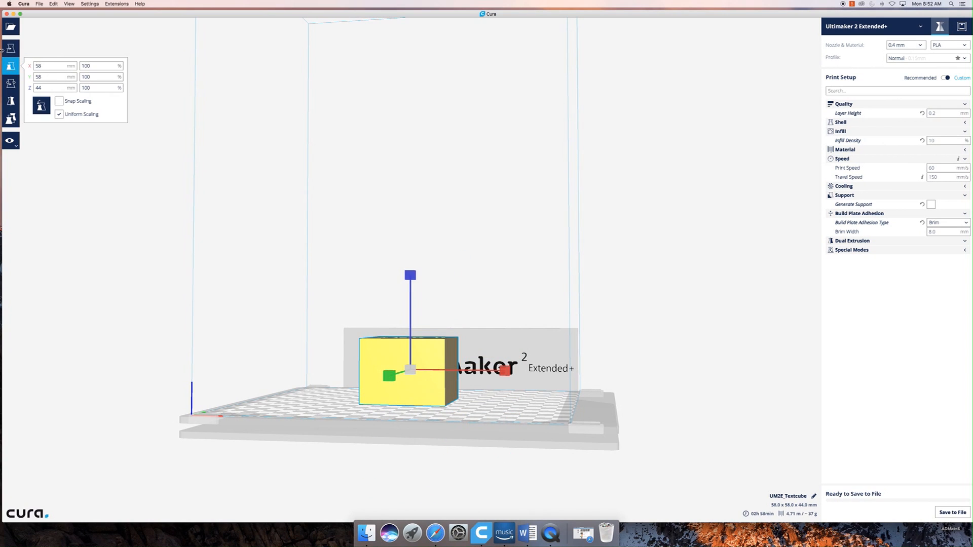
{"action": "right_click_drag", "start_coordinate": [369, 419], "coordinate": [361, 507]}
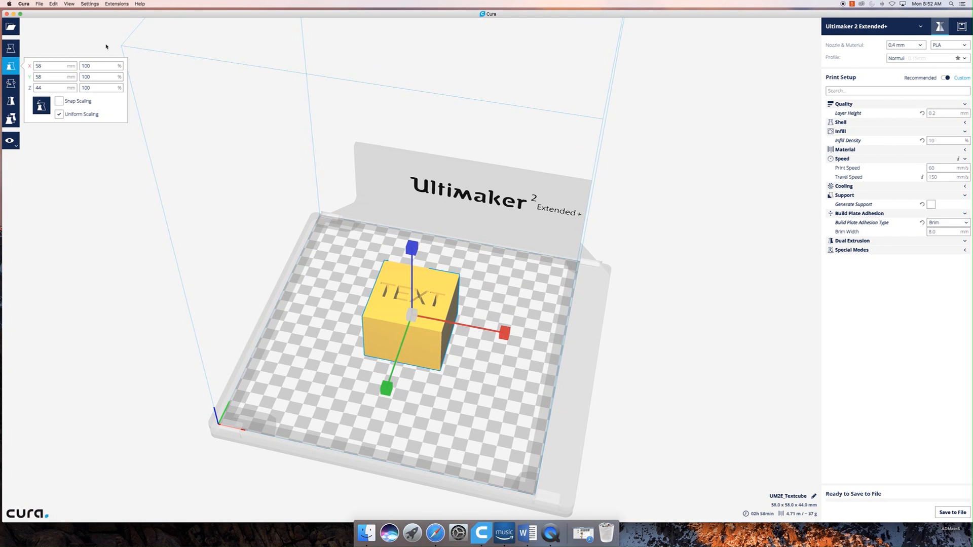
{"action": "mouse_move", "coordinate": [555, 418]}
{"action": "right_mouse_down"}
{"action": "mouse_move", "coordinate": [429, 434]}
{"action": "mouse_move", "coordinate": [470, 361]}
{"action": "mouse_move", "coordinate": [542, 424]}
{"action": "right_mouse_up"}
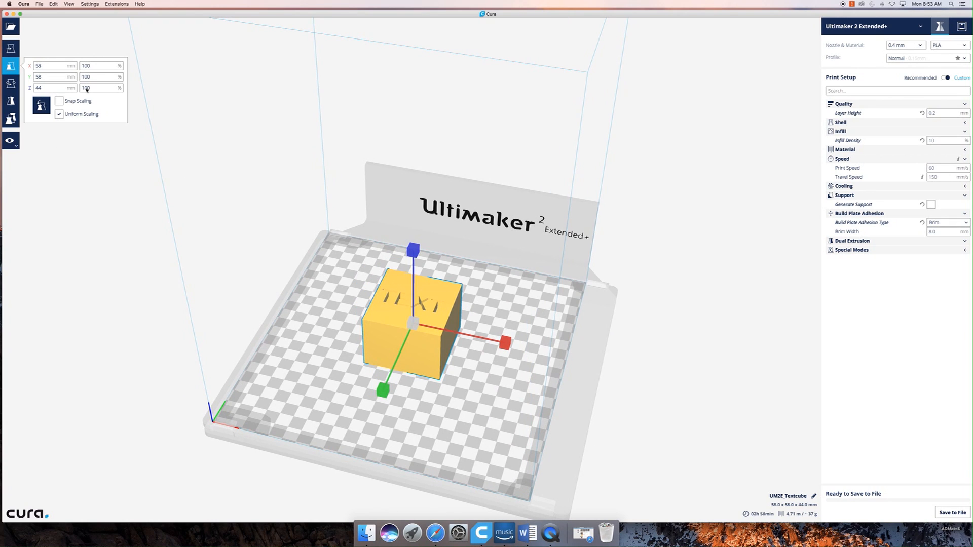
{"action": "left_click", "coordinate": [47, 67]}
{"action": "key", "text": "Tab"}
{"action": "left_click", "coordinate": [52, 66]}
{"action": "type", "text": "48"}
{"action": "left_click", "coordinate": [50, 78]}
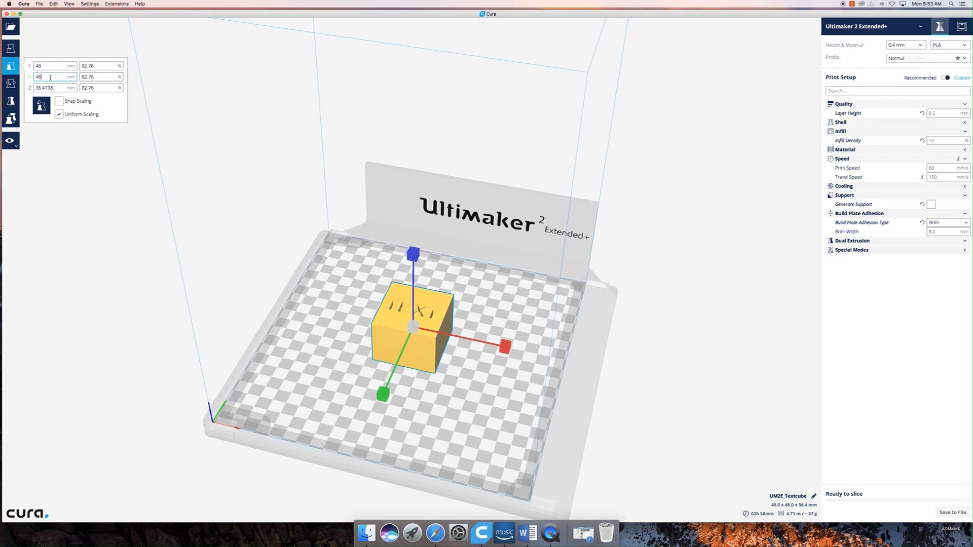
{"action": "mouse_move", "coordinate": [450, 384]}
{"action": "right_mouse_down"}
{"action": "mouse_move", "coordinate": [348, 354]}
{"action": "mouse_move", "coordinate": [422, 402]}
{"action": "mouse_move", "coordinate": [453, 406]}
{"action": "mouse_move", "coordinate": [446, 398]}
{"action": "right_mouse_up"}
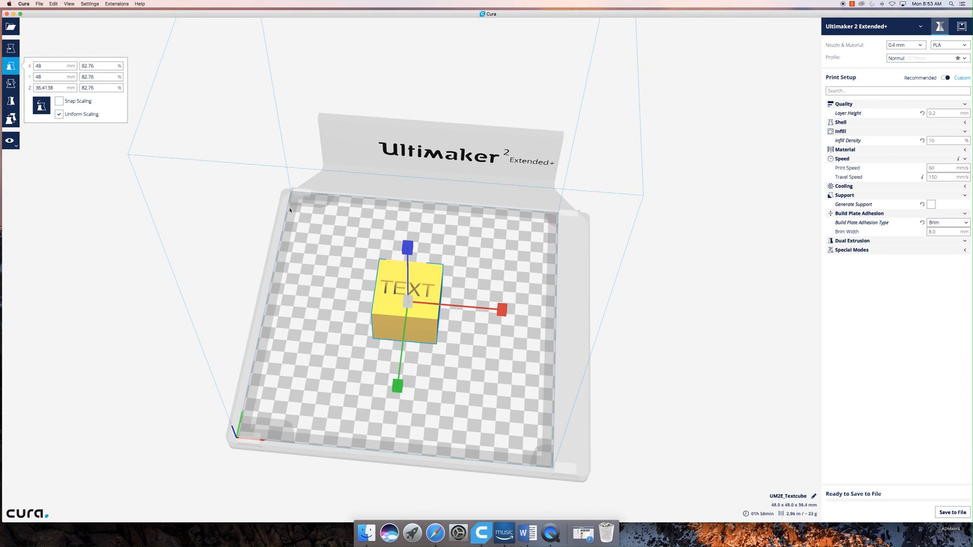
{"action": "left_click", "coordinate": [42, 105]}
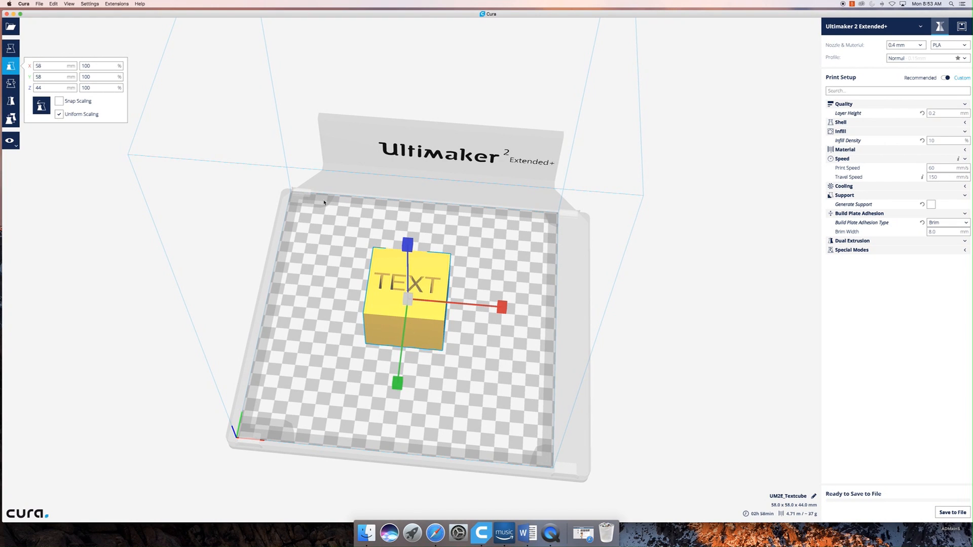
- Turn off Uniform Scaling and stretch only the text cube's Z height to 66 mm
{"action": "mouse_move", "coordinate": [444, 371]}
{"action": "right_mouse_down"}
{"action": "mouse_move", "coordinate": [414, 306]}
{"action": "mouse_move", "coordinate": [381, 317]}
{"action": "mouse_move", "coordinate": [358, 357]}
{"action": "mouse_move", "coordinate": [463, 377]}
{"action": "right_mouse_up"}
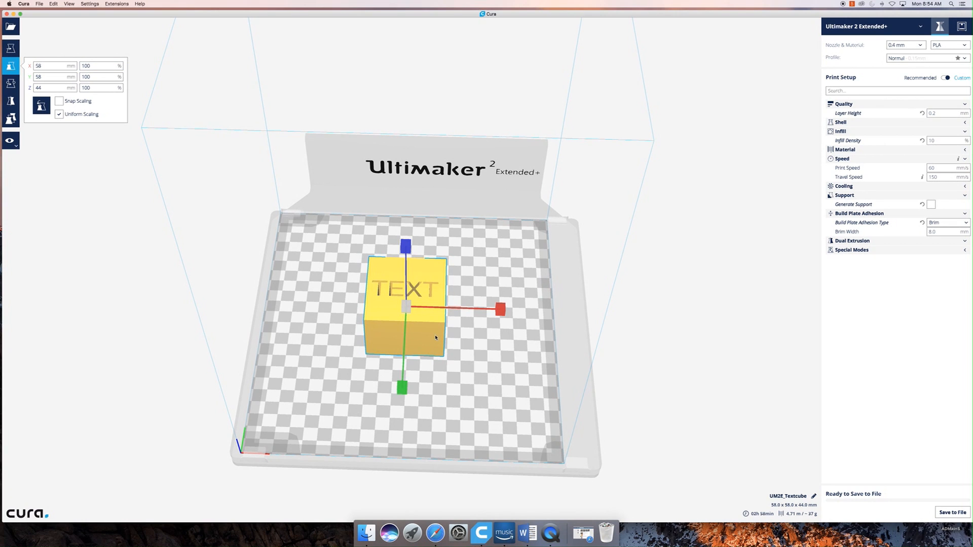
{"action": "right_click_drag", "start_coordinate": [438, 337], "coordinate": [379, 260]}
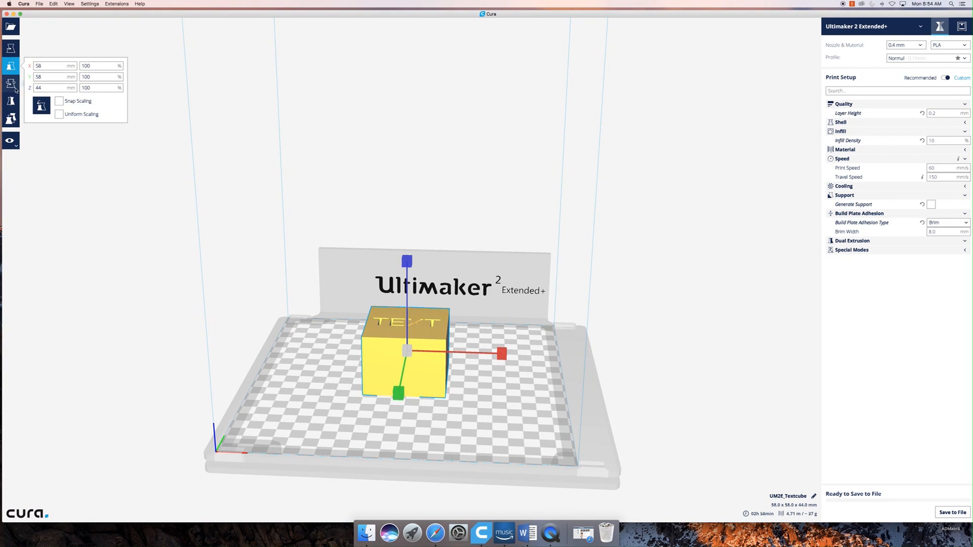
{"action": "left_click_drag", "start_coordinate": [44, 88], "coordinate": [17, 89]}
{"action": "scroll", "coordinate": [18, 88], "scroll_direction": "down", "scroll_amount": 1}
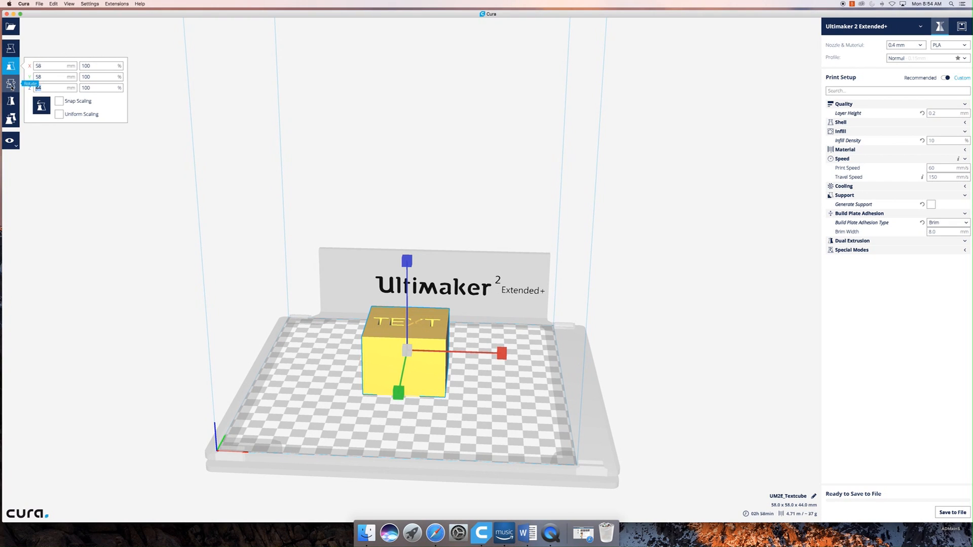
{"action": "type", "text": "66"}
{"action": "key", "text": "Return"}
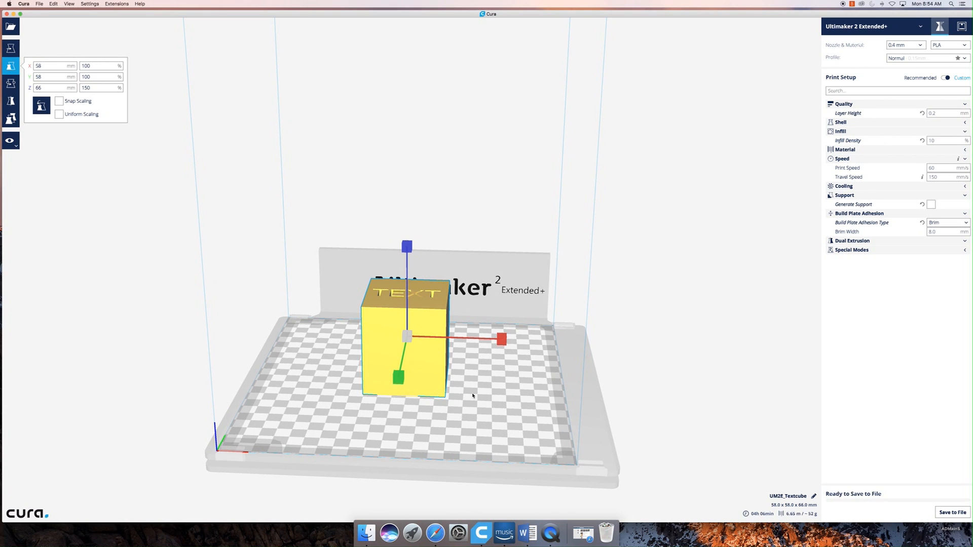
{"action": "right_click_drag", "start_coordinate": [466, 407], "coordinate": [421, 434]}
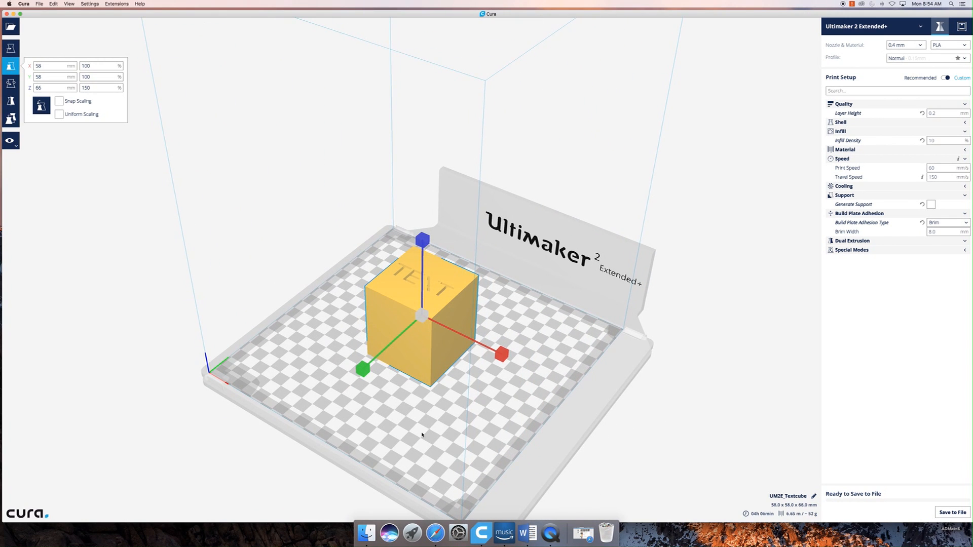
{"action": "right_click_drag", "start_coordinate": [422, 434], "coordinate": [567, 388]}
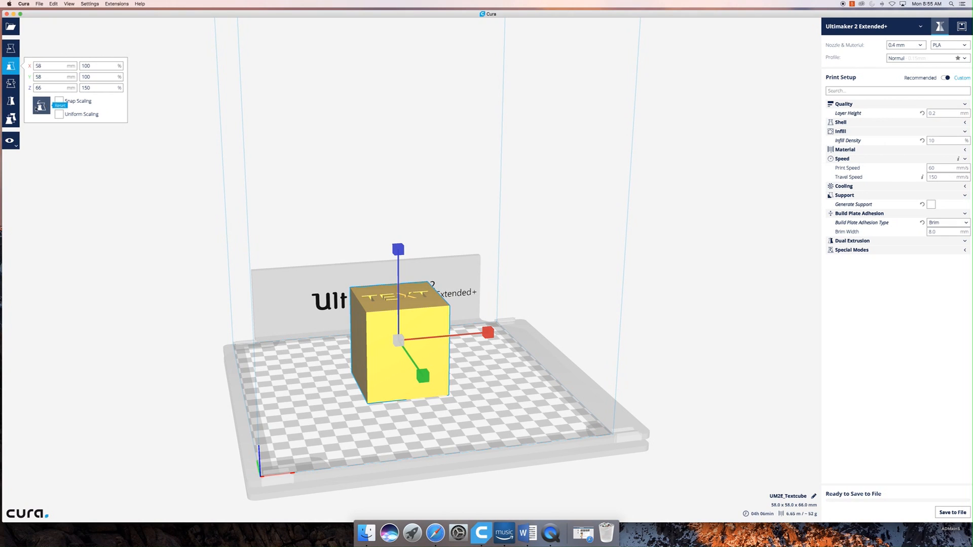
- Reset the cube's scale and turn Uniform Scaling back on, trying Snap Scaling on and off
{"action": "left_click", "coordinate": [44, 108]}
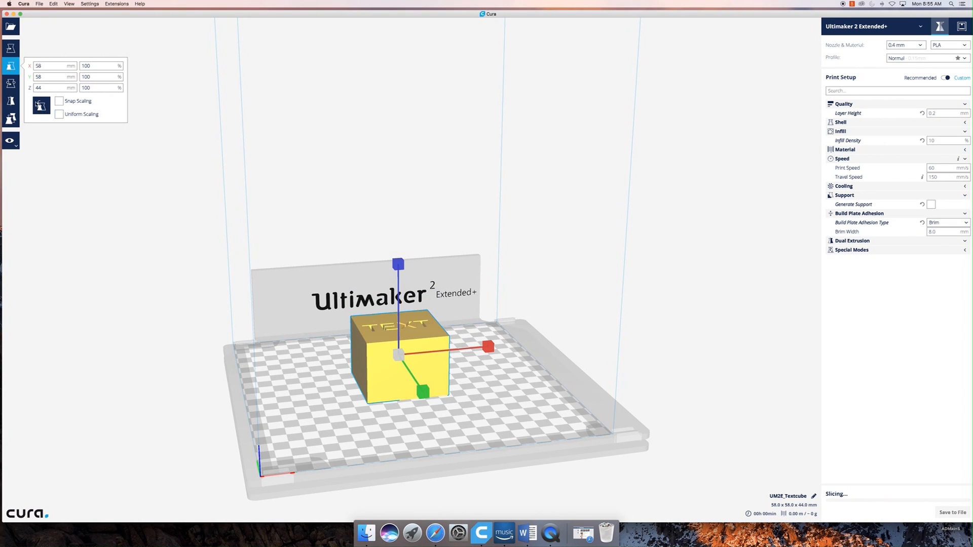
{"action": "left_click", "coordinate": [65, 116]}
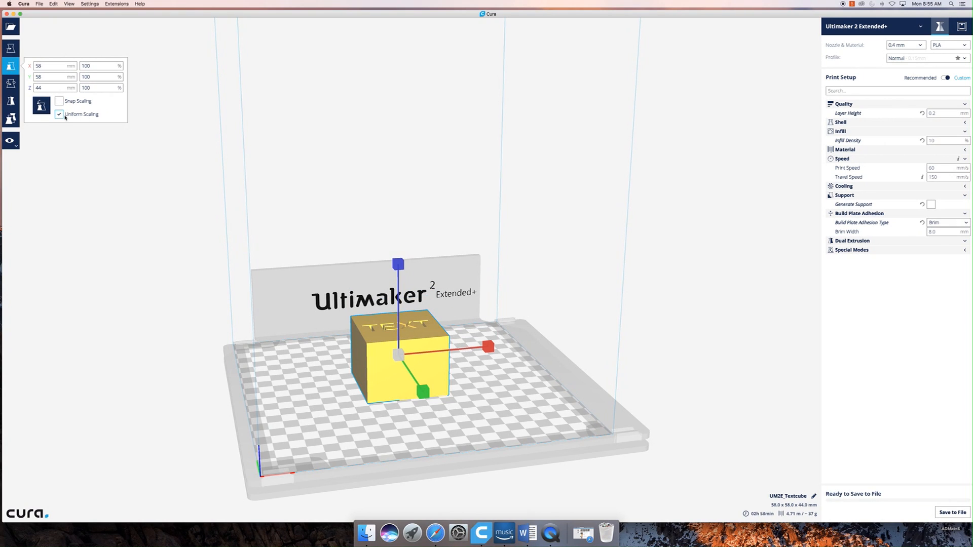
{"action": "right_click_drag", "start_coordinate": [483, 375], "coordinate": [442, 408]}
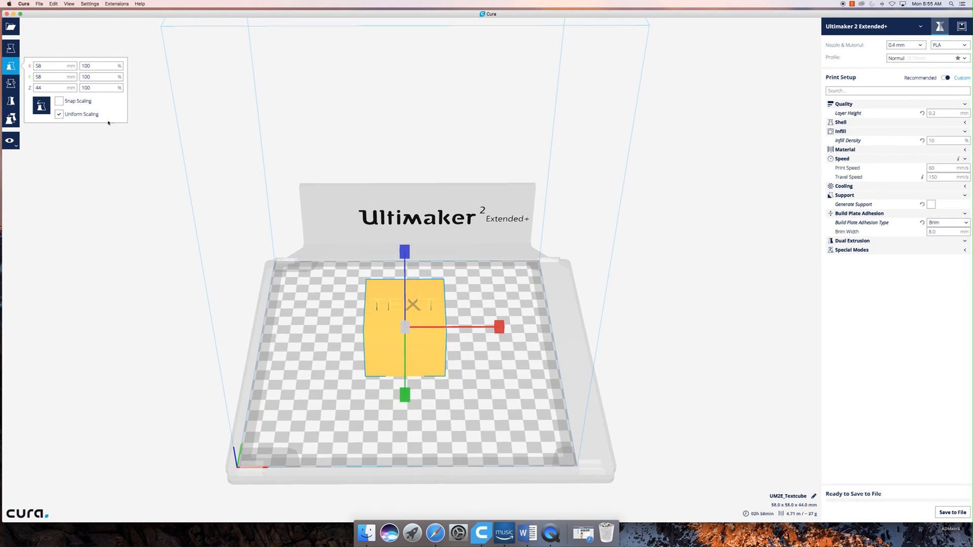
{"action": "left_click", "coordinate": [70, 104]}
{"action": "left_click", "coordinate": [63, 101]}
- Activate the Rotate tool for the text cube and lay the model flat on the build plate
{"action": "left_click", "coordinate": [13, 82]}
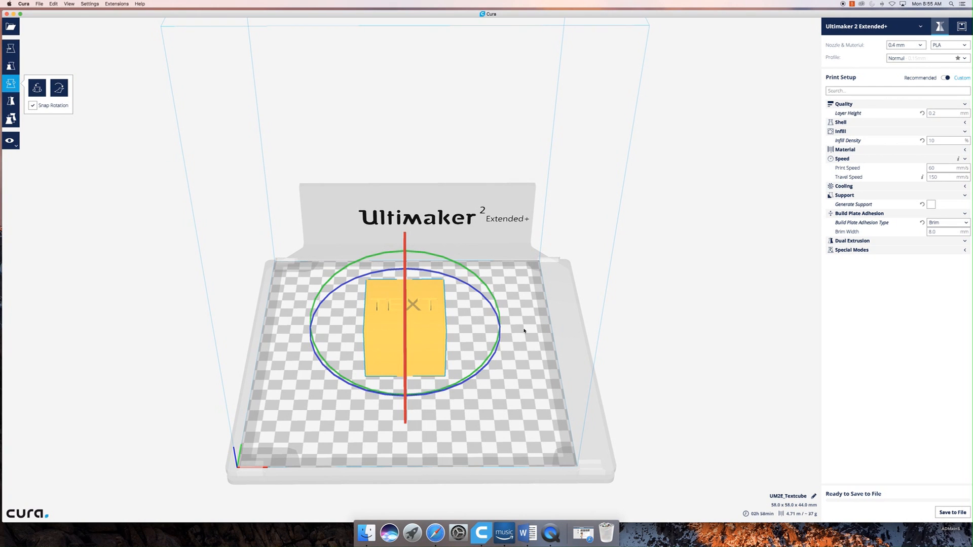
{"action": "right_click_drag", "start_coordinate": [514, 362], "coordinate": [511, 336]}
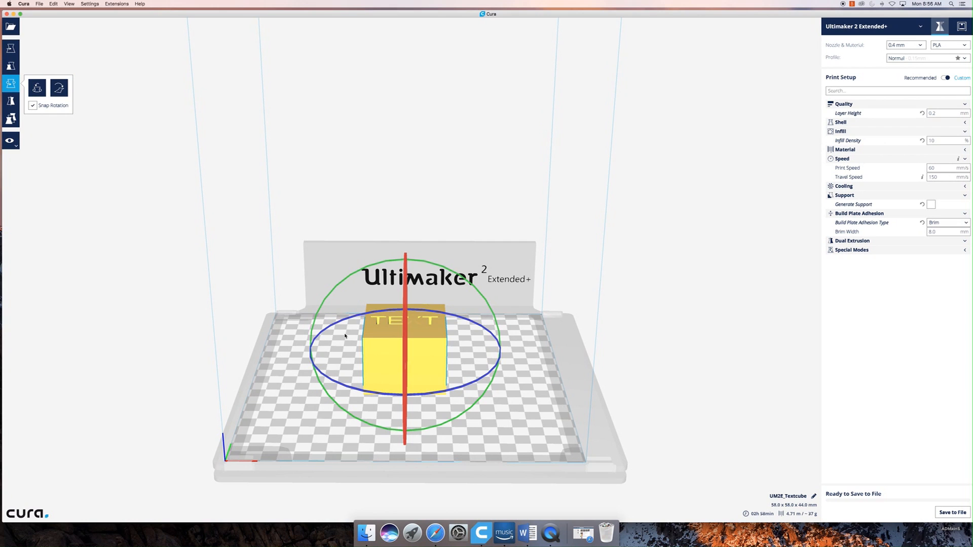
{"action": "right_click_drag", "start_coordinate": [550, 412], "coordinate": [498, 426]}
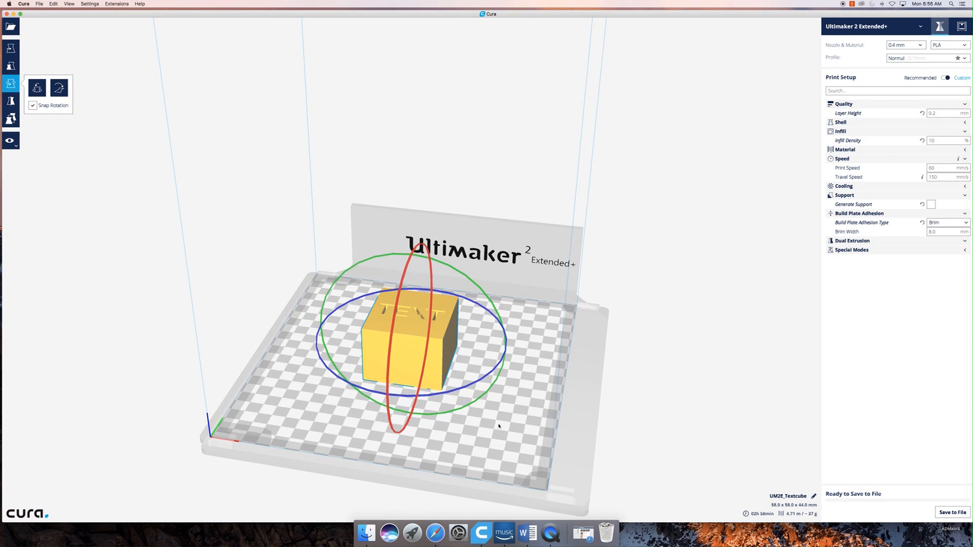
{"action": "left_click", "coordinate": [56, 91]}
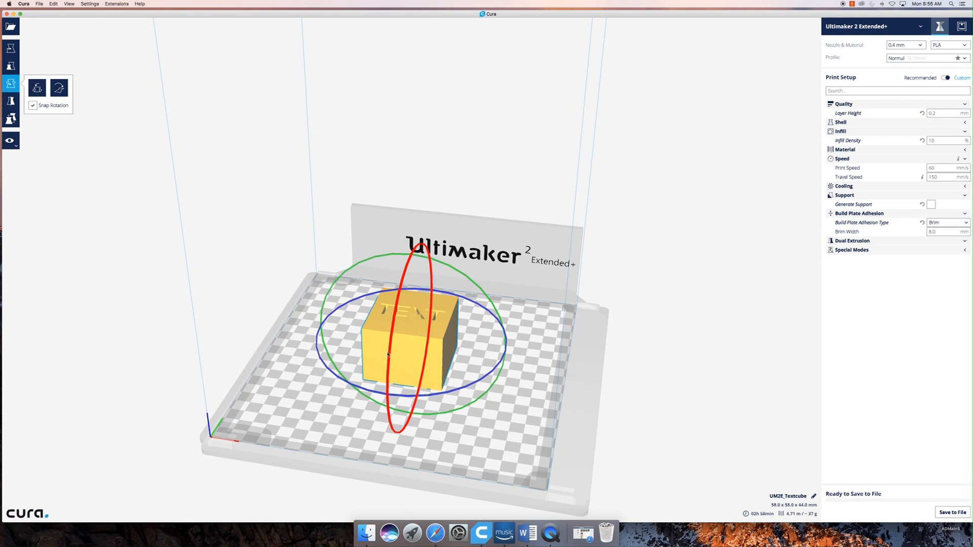
- Turn the text cube counterclockwise about its vertical axis using the blue rotation ring
{"action": "right_click_drag", "start_coordinate": [474, 432], "coordinate": [501, 422]}
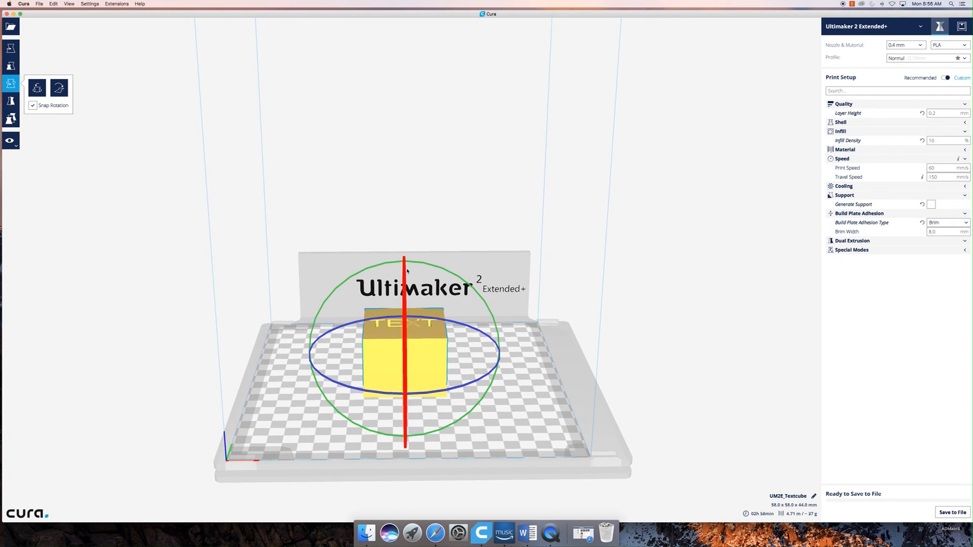
{"action": "mouse_move", "coordinate": [392, 264]}
{"action": "left_mouse_down"}
{"action": "mouse_move", "coordinate": [340, 267]}
{"action": "mouse_move", "coordinate": [309, 307]}
{"action": "mouse_move", "coordinate": [336, 270]}
{"action": "mouse_move", "coordinate": [407, 275]}
{"action": "left_mouse_up"}
{"action": "right_click_drag", "start_coordinate": [466, 350], "coordinate": [471, 414]}
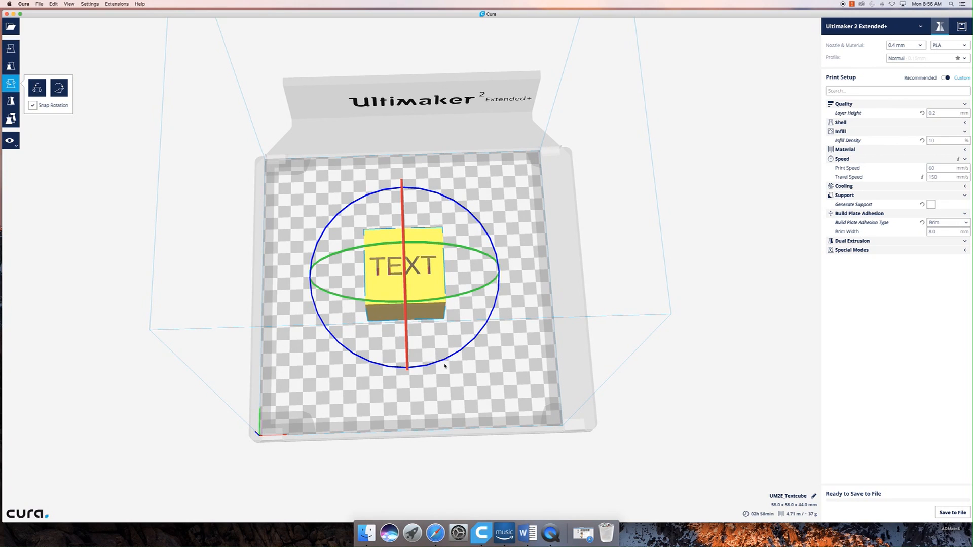
{"action": "left_click_drag", "start_coordinate": [443, 362], "coordinate": [488, 280]}
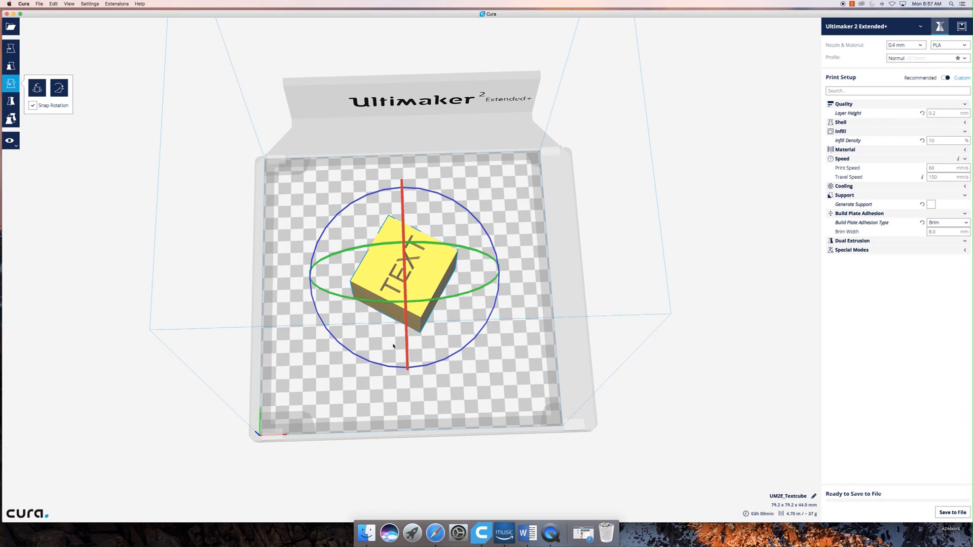
- Tilt the text cube about the X axis using the red rotation ring, and reset its rotation
{"action": "left_click_drag", "start_coordinate": [406, 349], "coordinate": [408, 370]}
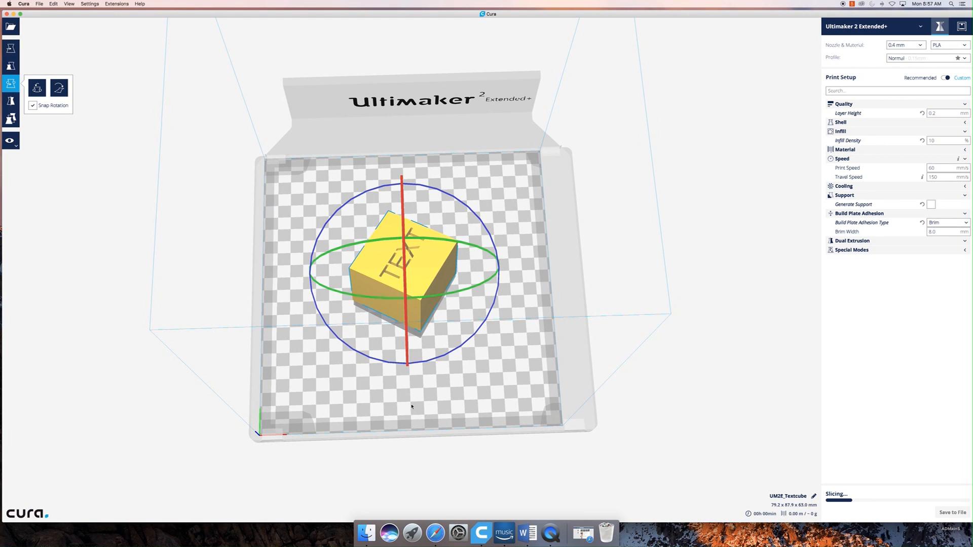
{"action": "right_click_drag", "start_coordinate": [413, 406], "coordinate": [405, 304]}
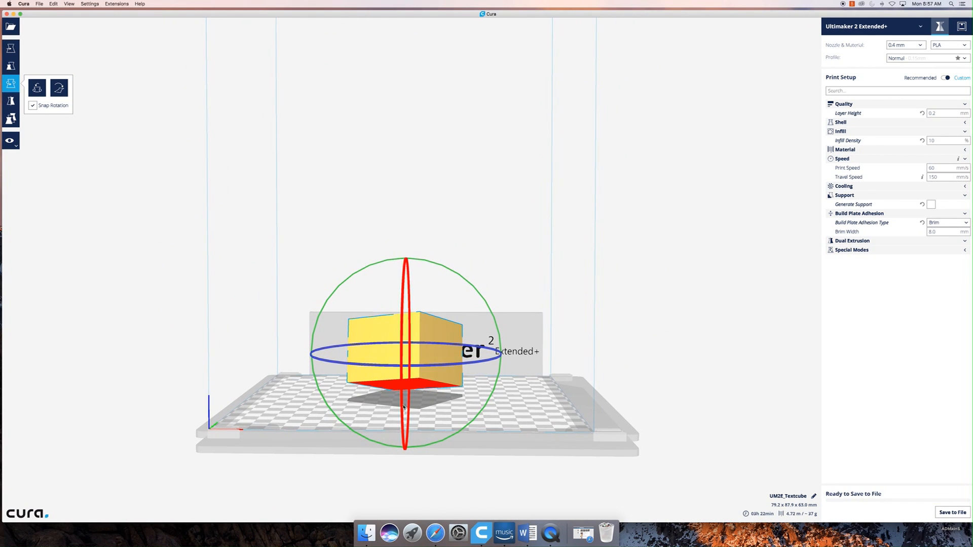
{"action": "right_click_drag", "start_coordinate": [417, 419], "coordinate": [535, 438]}
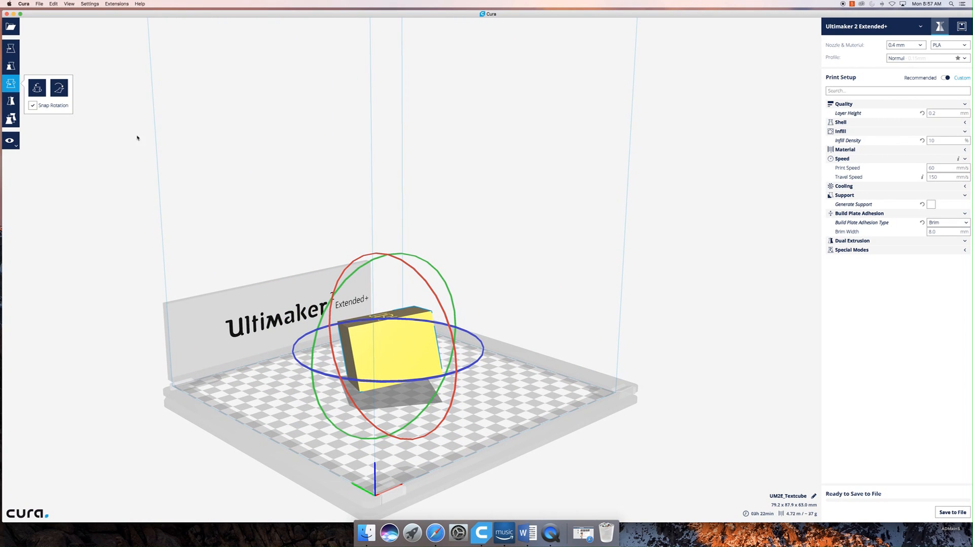
{"action": "left_click", "coordinate": [45, 88]}
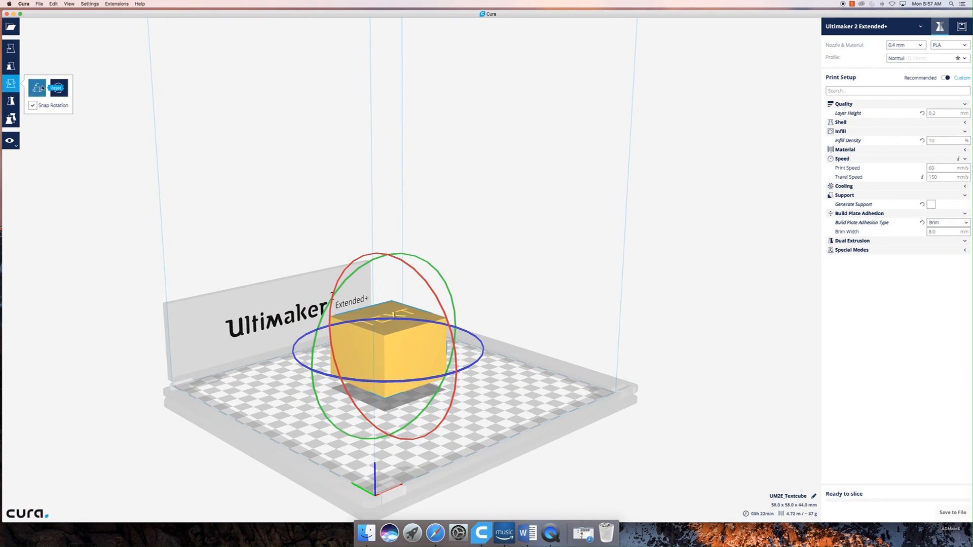
- Activate the Mirror tool and mirror the text cube along the X axis, flipping it back again
{"action": "left_click", "coordinate": [11, 104]}
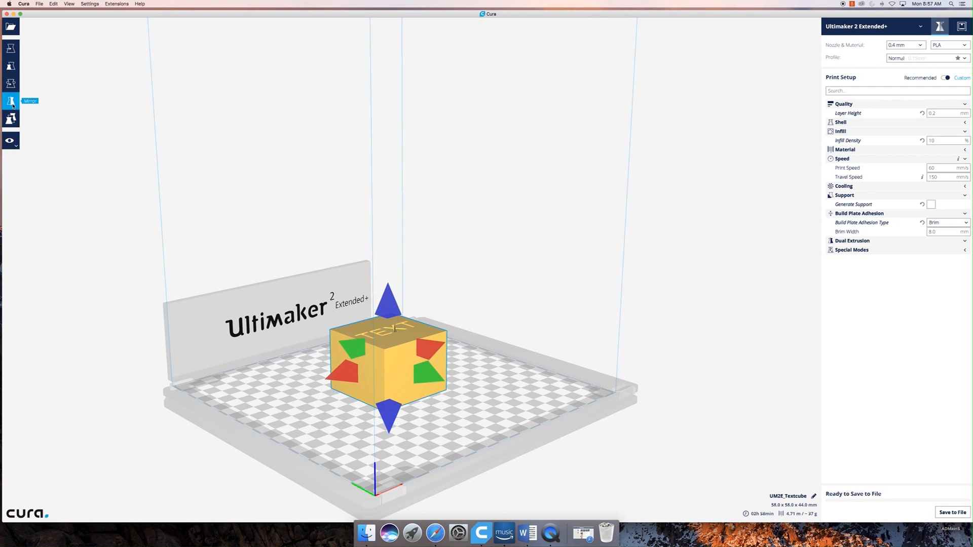
{"action": "right_click_drag", "start_coordinate": [471, 373], "coordinate": [589, 448]}
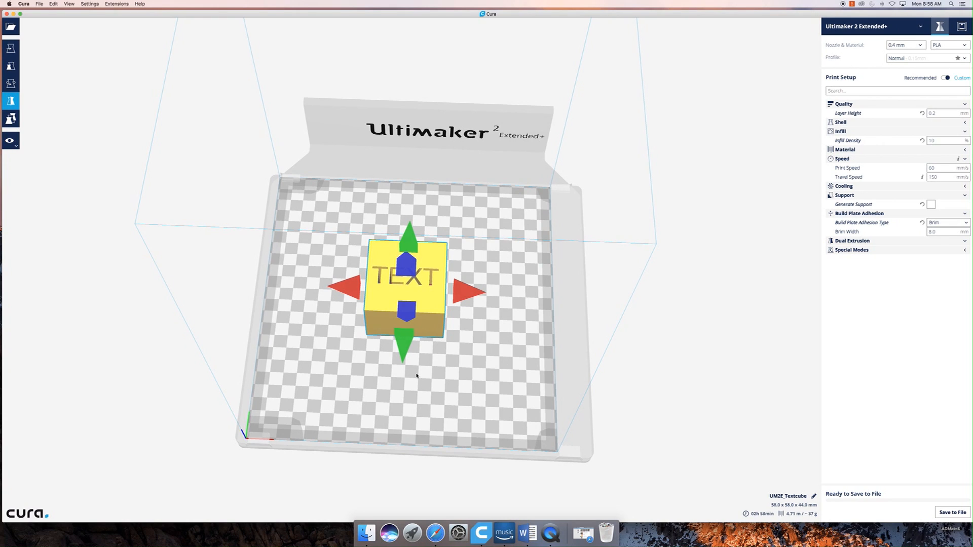
{"action": "left_click", "coordinate": [359, 296]}
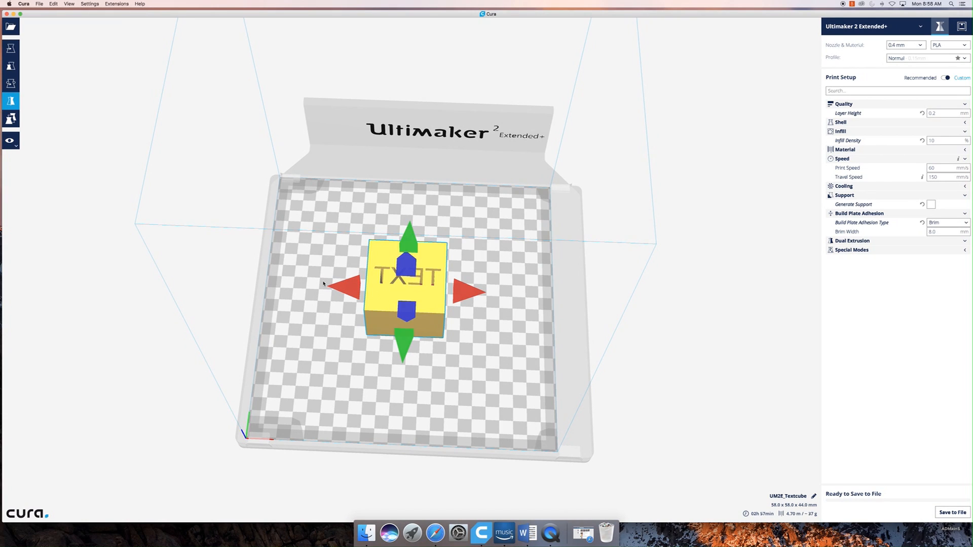
{"action": "left_click", "coordinate": [464, 293]}
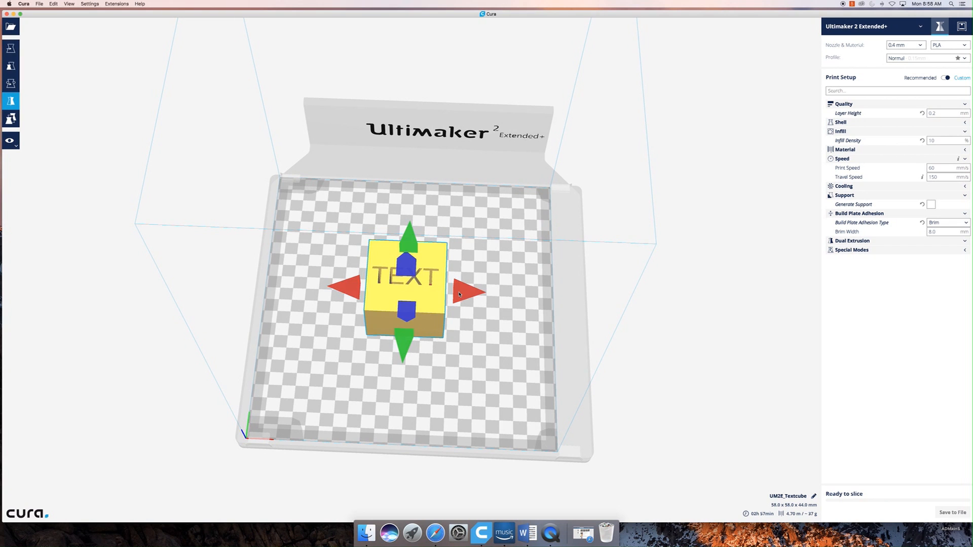
- Mirror the text cube along the Y axis using the green arrows, flipping it back again
{"action": "right_click_drag", "start_coordinate": [443, 366], "coordinate": [440, 402]}
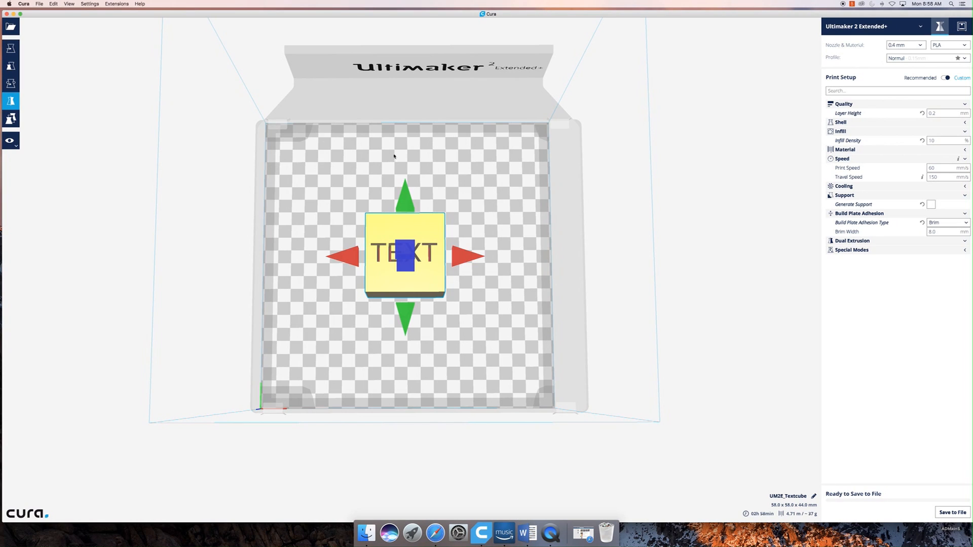
{"action": "left_click", "coordinate": [403, 319]}
{"action": "left_click", "coordinate": [408, 203]}
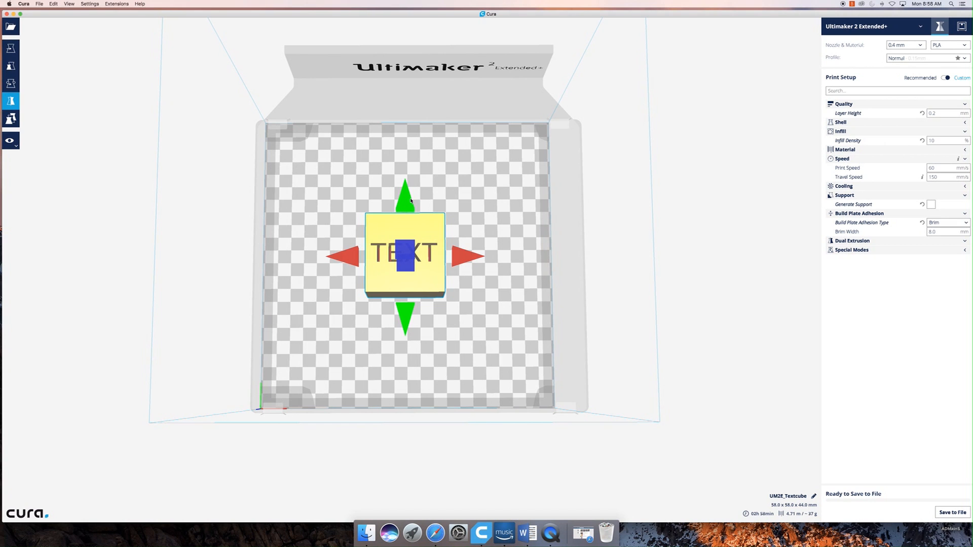
{"action": "right_click_drag", "start_coordinate": [429, 321], "coordinate": [364, 274]}
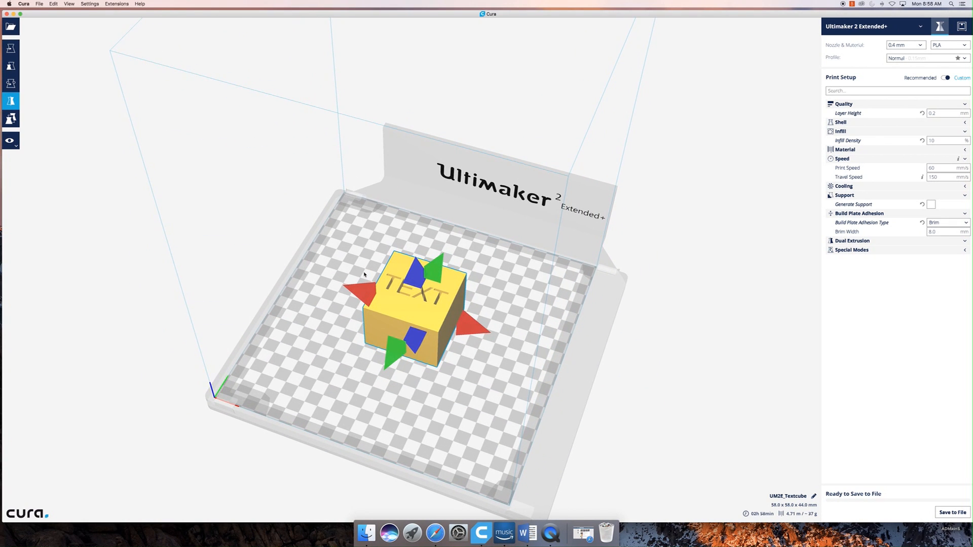
{"action": "right_click_drag", "start_coordinate": [364, 275], "coordinate": [336, 376]}
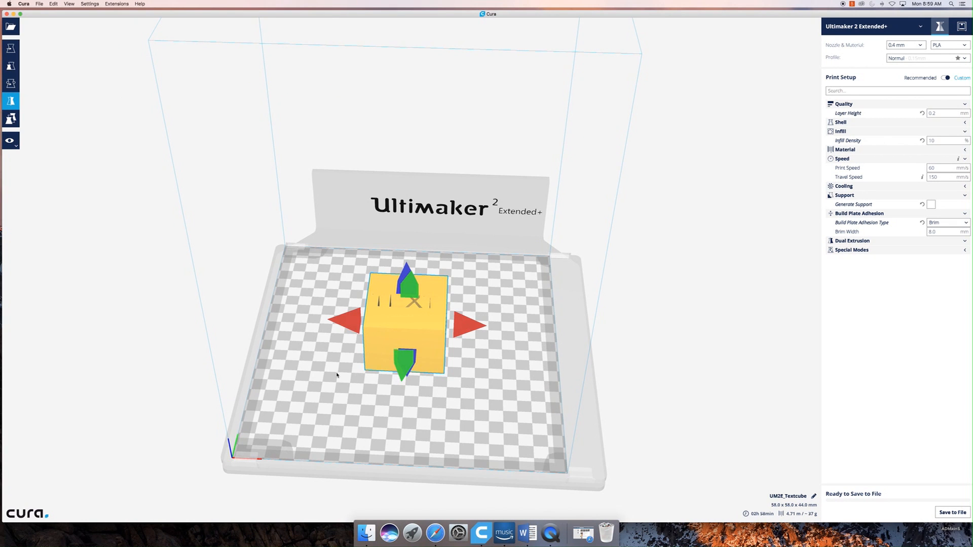
{"action": "right_click_drag", "start_coordinate": [480, 357], "coordinate": [448, 312]}
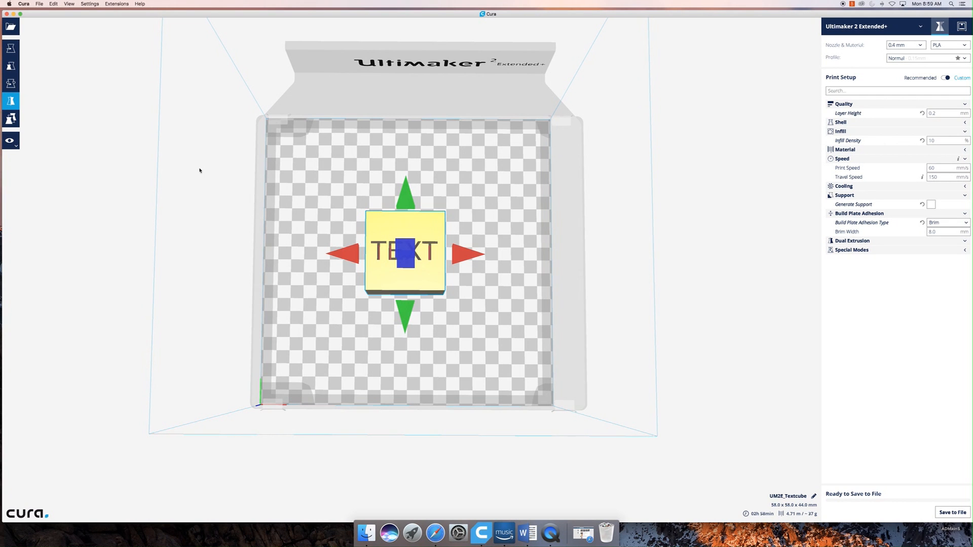
- Open the Per Model Settings for the text cube
{"action": "scroll", "coordinate": [9, 120], "scroll_direction": "up", "scroll_amount": 5}
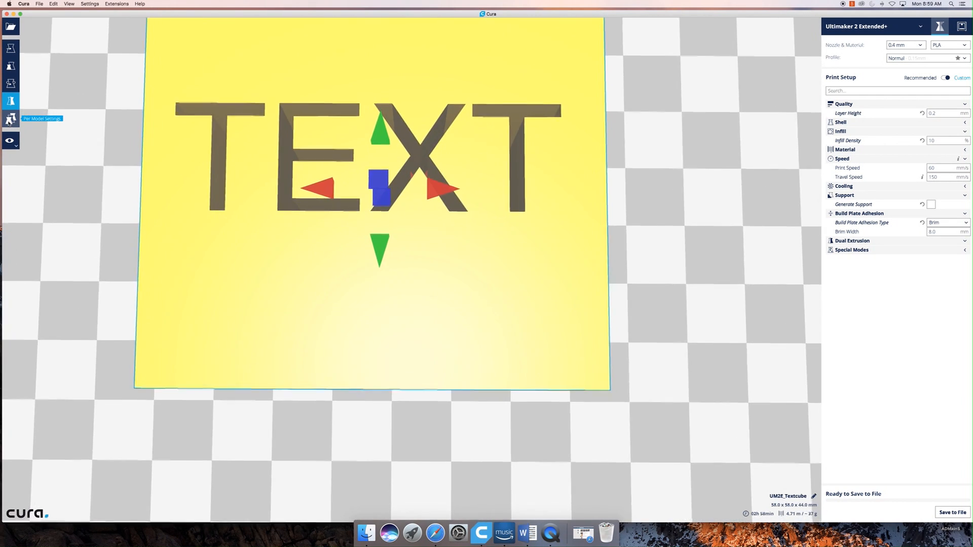
{"action": "left_click", "coordinate": [9, 120]}
{"action": "scroll", "coordinate": [429, 361], "scroll_direction": "up", "scroll_amount": 2}
{"action": "scroll", "coordinate": [428, 361], "scroll_direction": "down", "scroll_amount": 8}
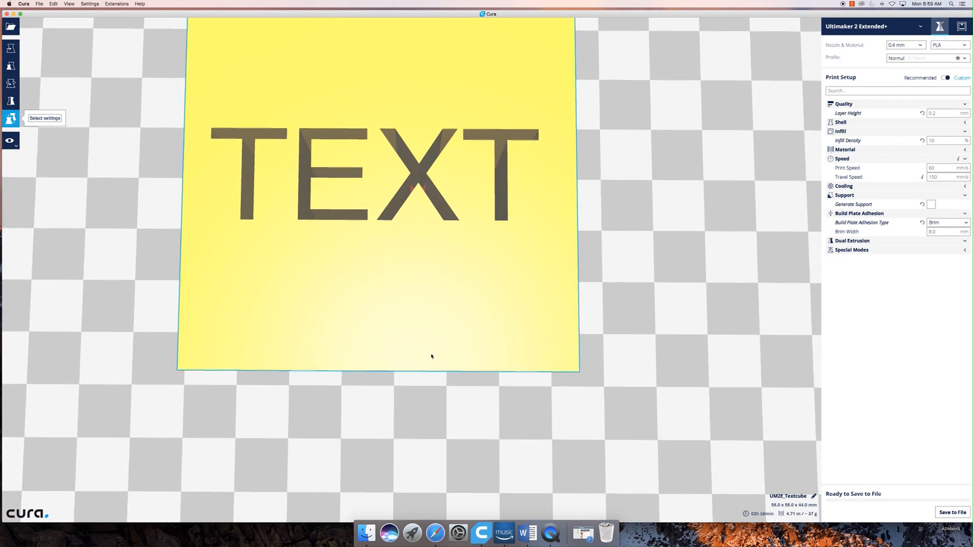
{"action": "scroll", "coordinate": [432, 353], "scroll_direction": "down", "scroll_amount": 5}
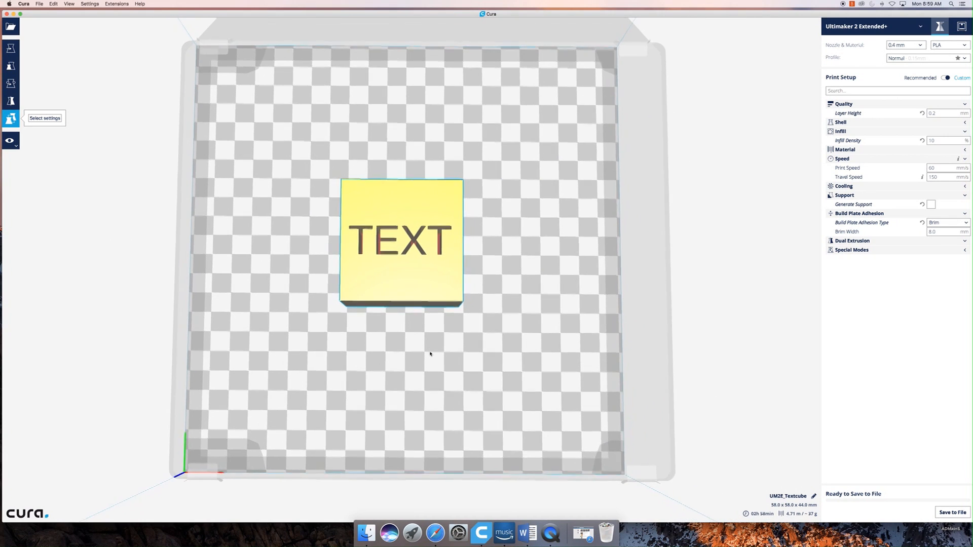
- Multiply the text cube with 3 copies on the build plate
{"action": "right_click", "coordinate": [383, 265]}
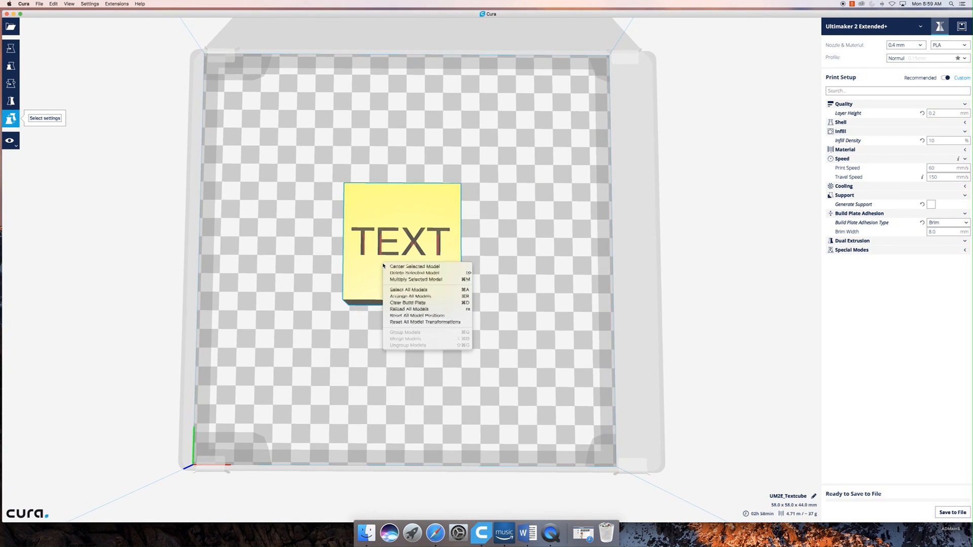
{"action": "left_click", "coordinate": [400, 280]}
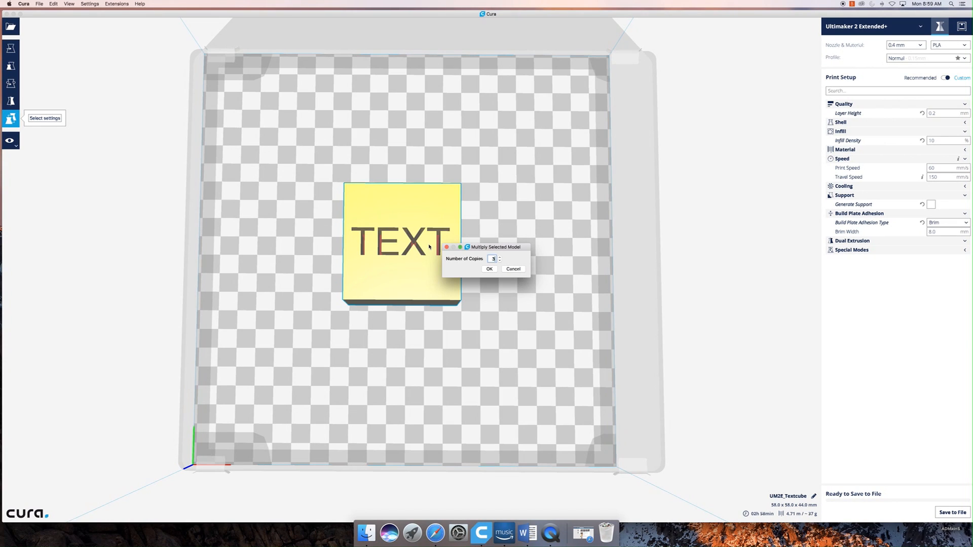
{"action": "left_click", "coordinate": [487, 270]}
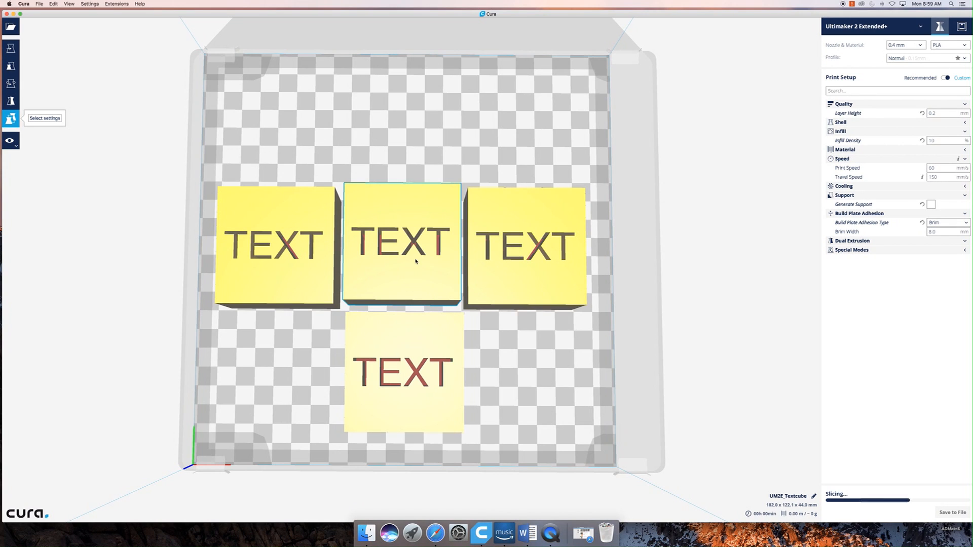
- Add Infill Density to the leftmost text cube's per-model settings, keeping it at 10 %
{"action": "left_click", "coordinate": [287, 271]}
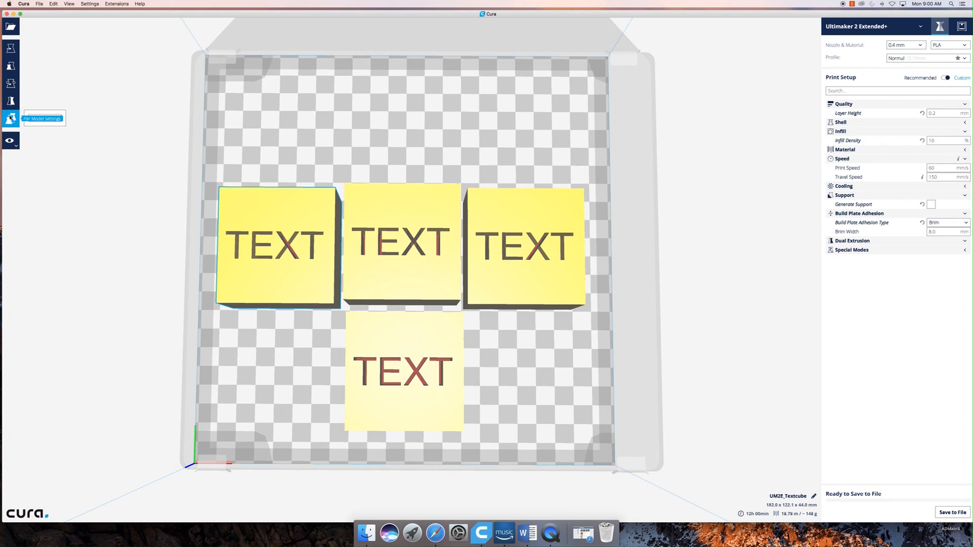
{"action": "key", "text": "t"}
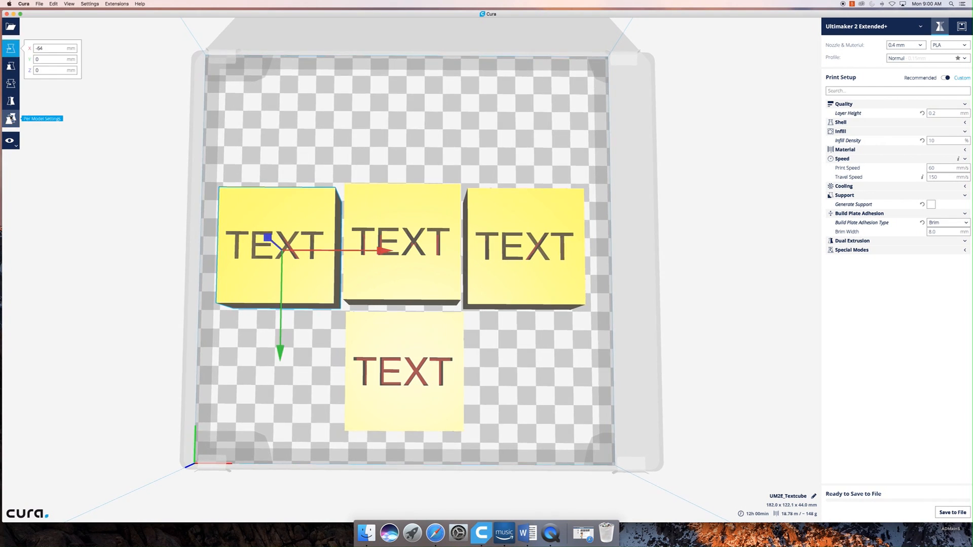
{"action": "left_click", "coordinate": [11, 119]}
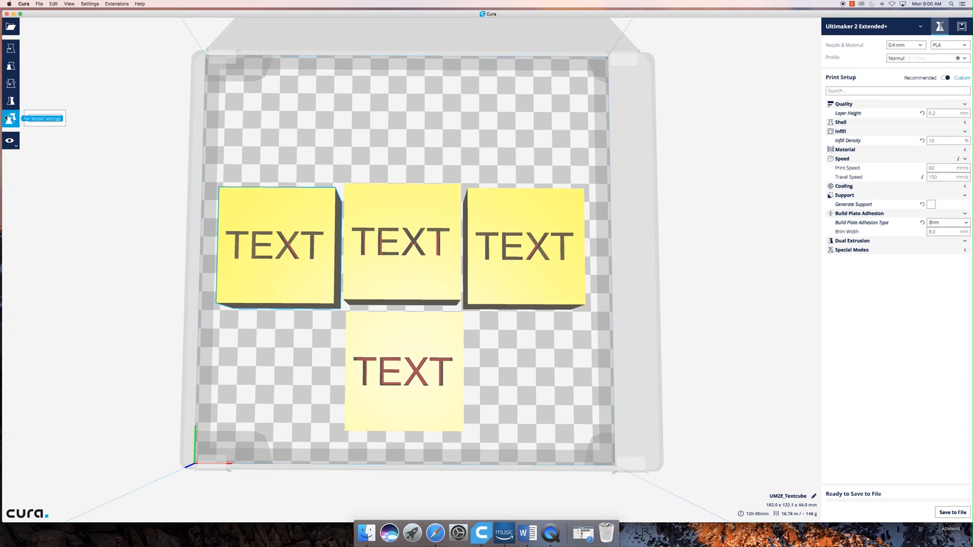
{"action": "left_click", "coordinate": [45, 120]}
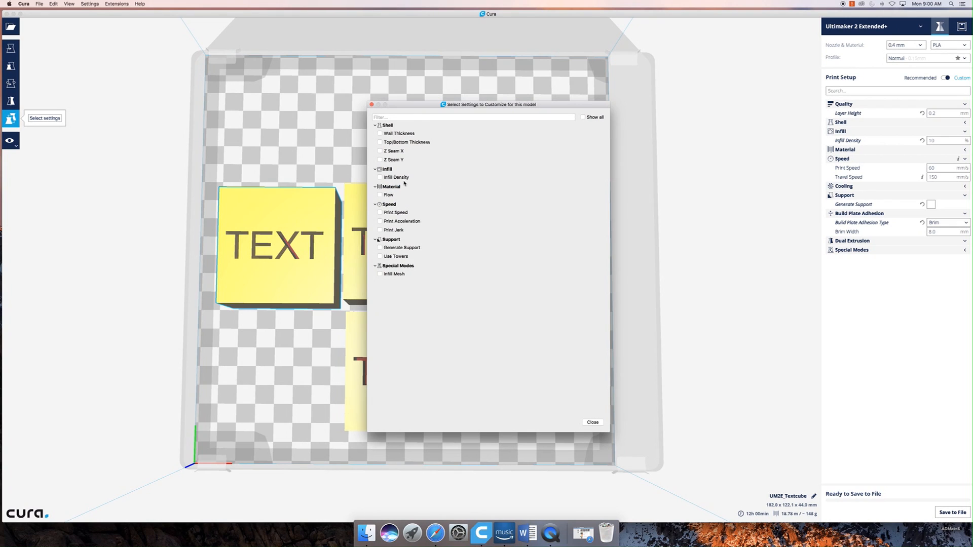
{"action": "left_click", "coordinate": [380, 178]}
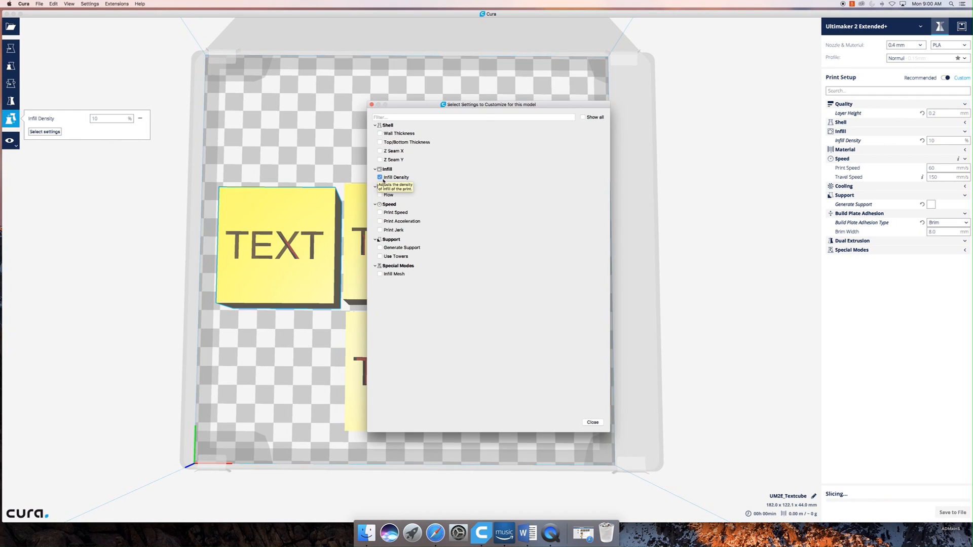
{"action": "left_click", "coordinate": [591, 424]}
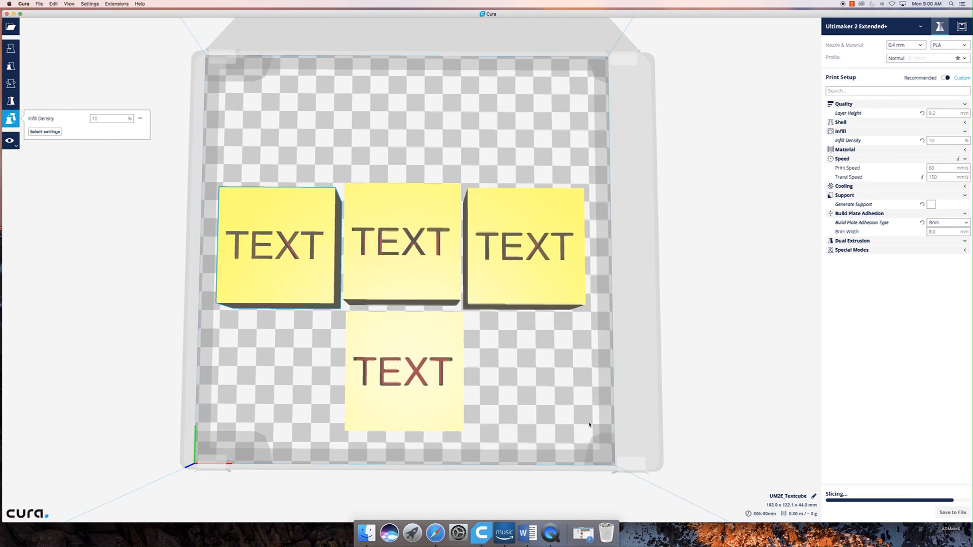
{"action": "left_click", "coordinate": [98, 118]}
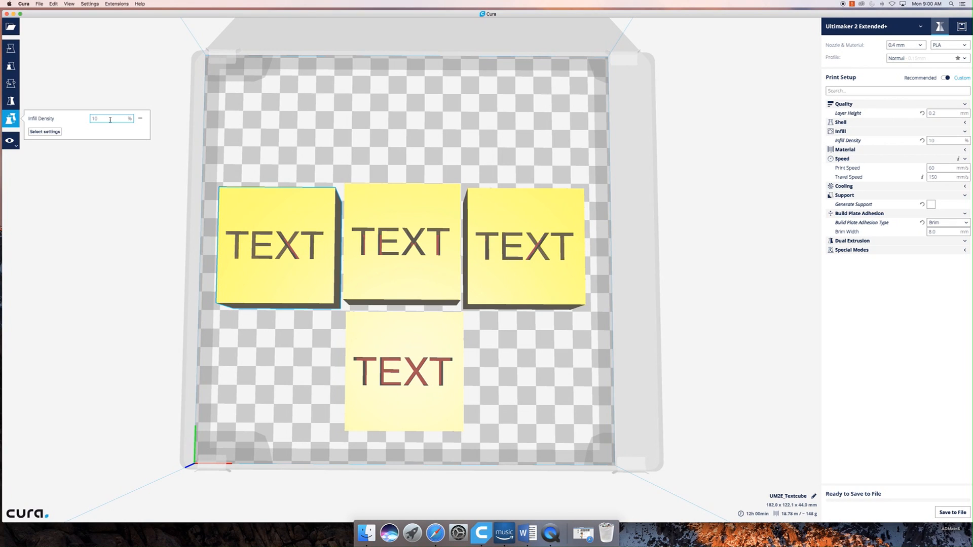
{"action": "left_click", "coordinate": [256, 196]}
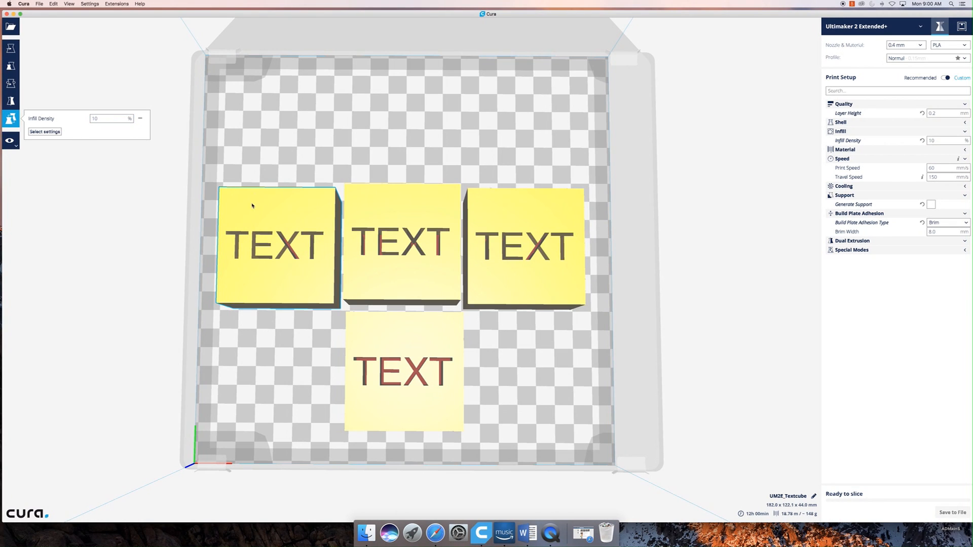
- Add Infill Density to the middle text cube's per-model settings and set it to 15 %
{"action": "left_click", "coordinate": [378, 214]}
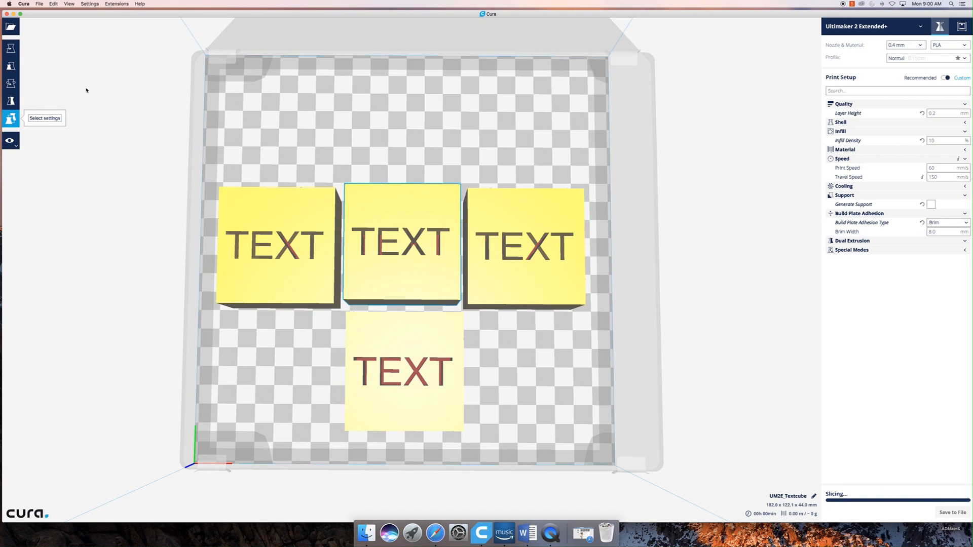
{"action": "left_click", "coordinate": [42, 118]}
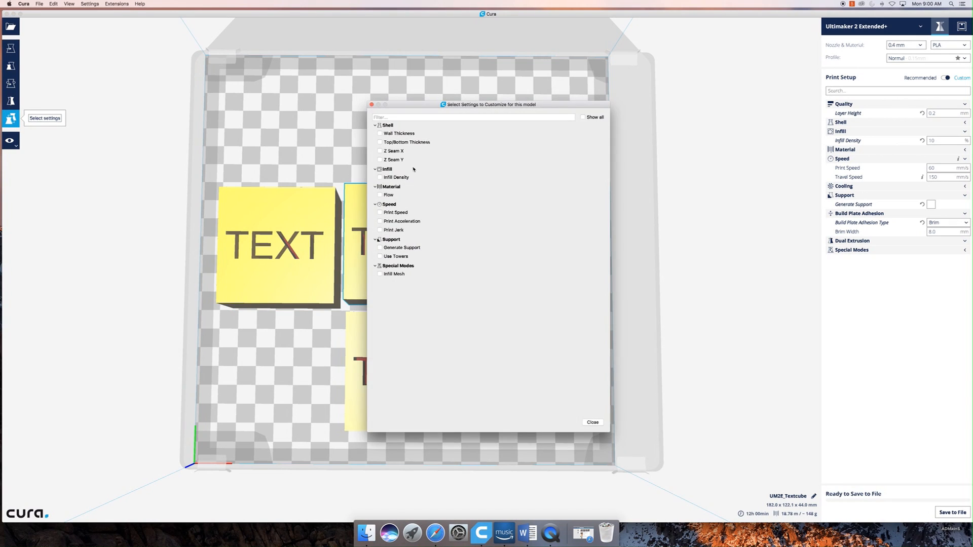
{"action": "left_click", "coordinate": [380, 177]}
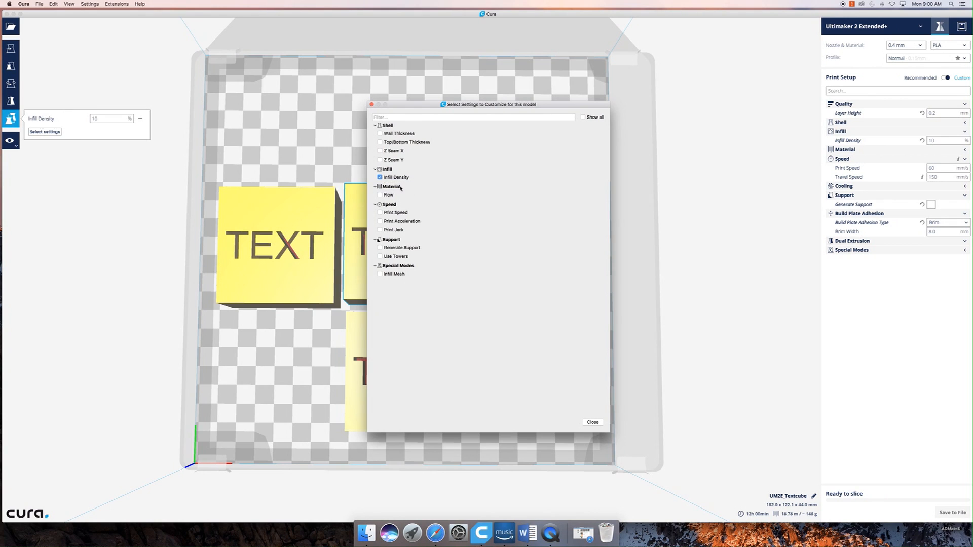
{"action": "left_click", "coordinate": [593, 424]}
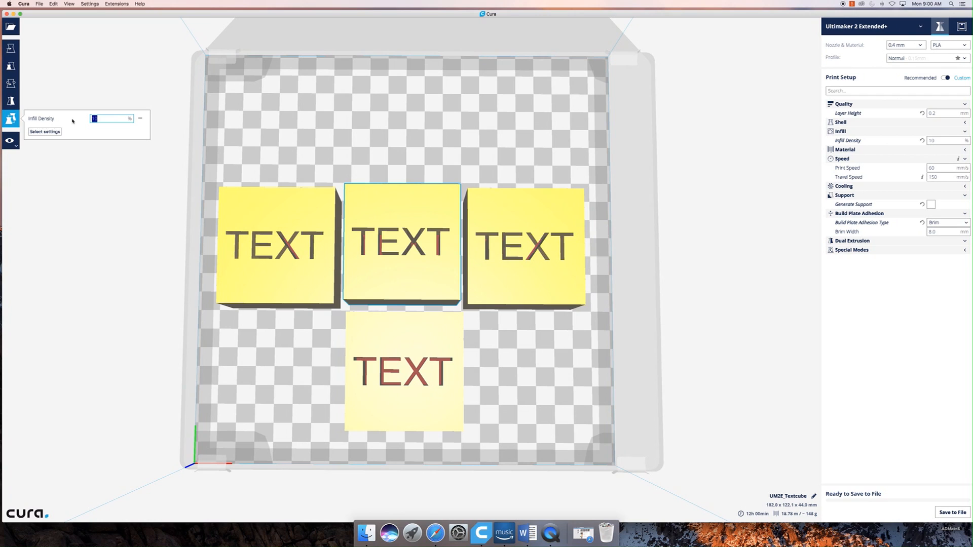
{"action": "type", "text": "14"}
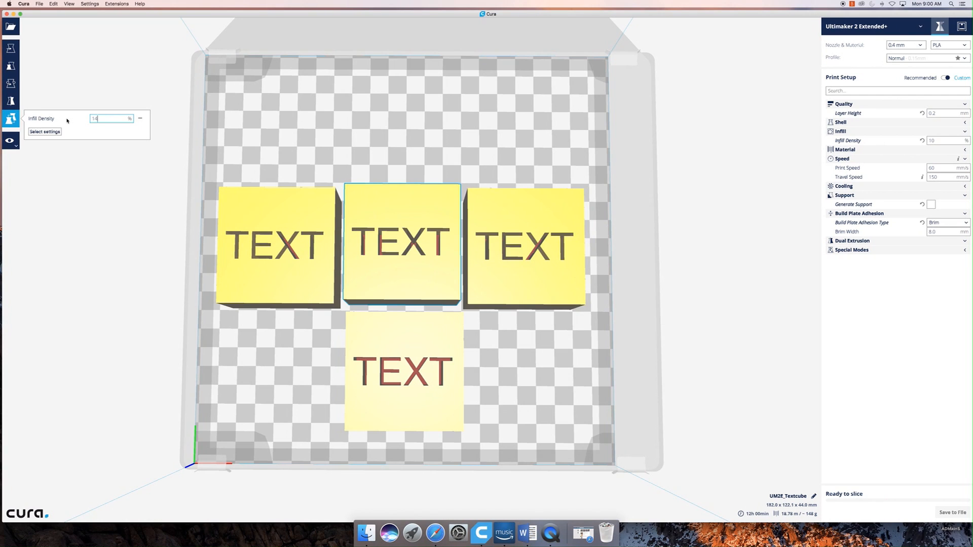
{"action": "key", "text": "BackSpace"}
{"action": "type", "text": "5"}
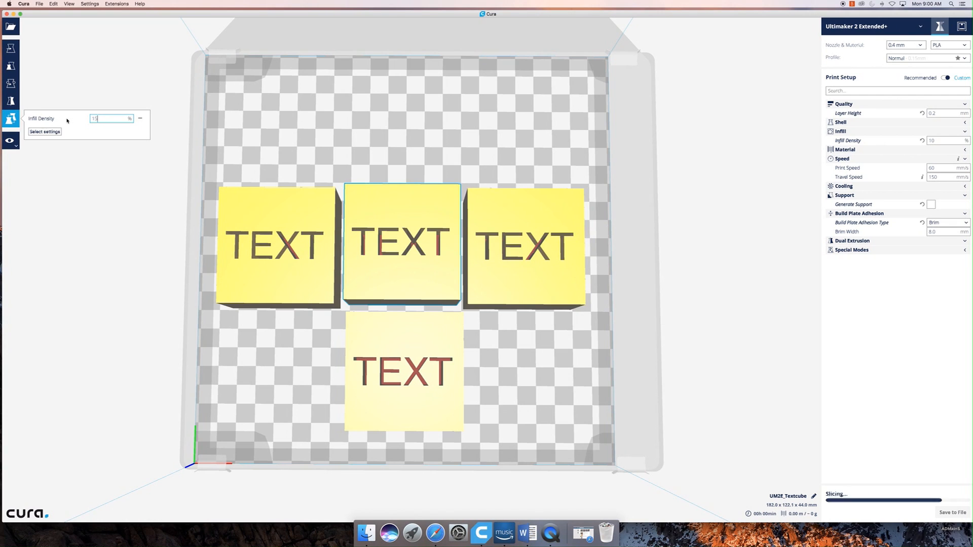
- Compare the per-model Infill Density of the leftmost and middle text cubes
{"action": "left_click", "coordinate": [313, 250]}
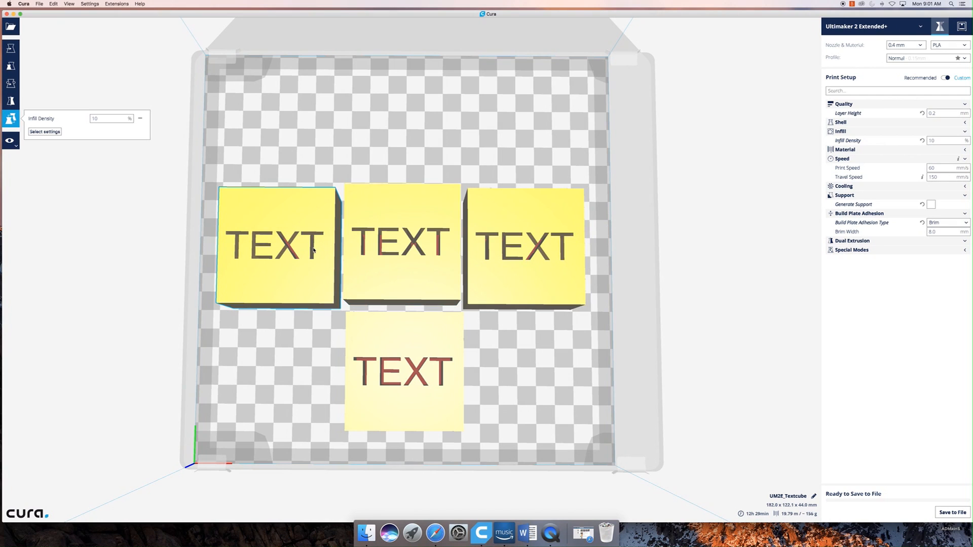
{"action": "left_click", "coordinate": [396, 231]}
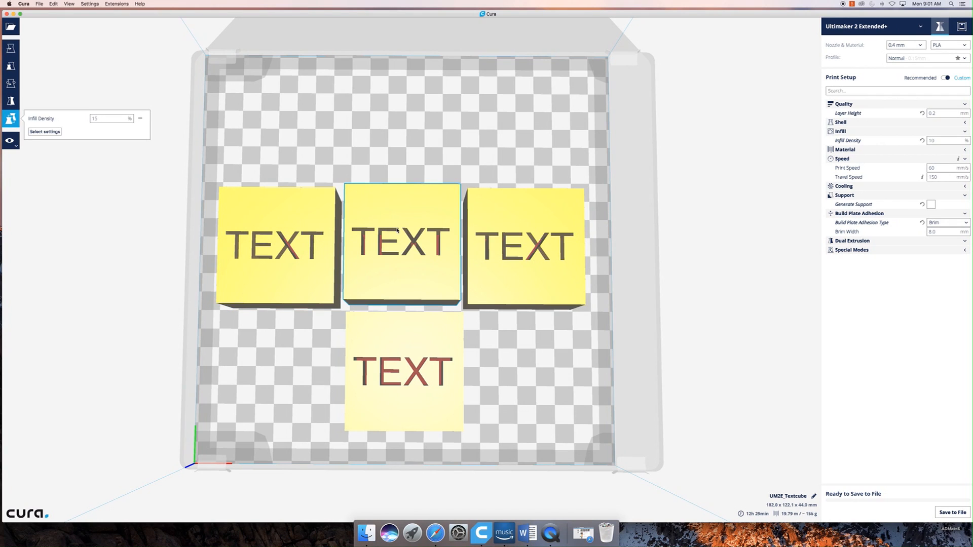
{"action": "left_click", "coordinate": [314, 231]}
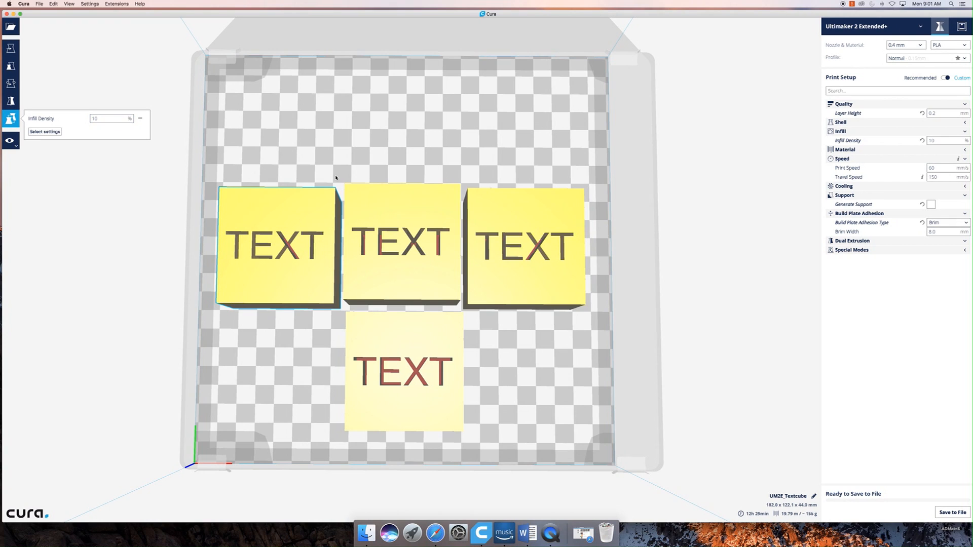
{"action": "left_click", "coordinate": [353, 201]}
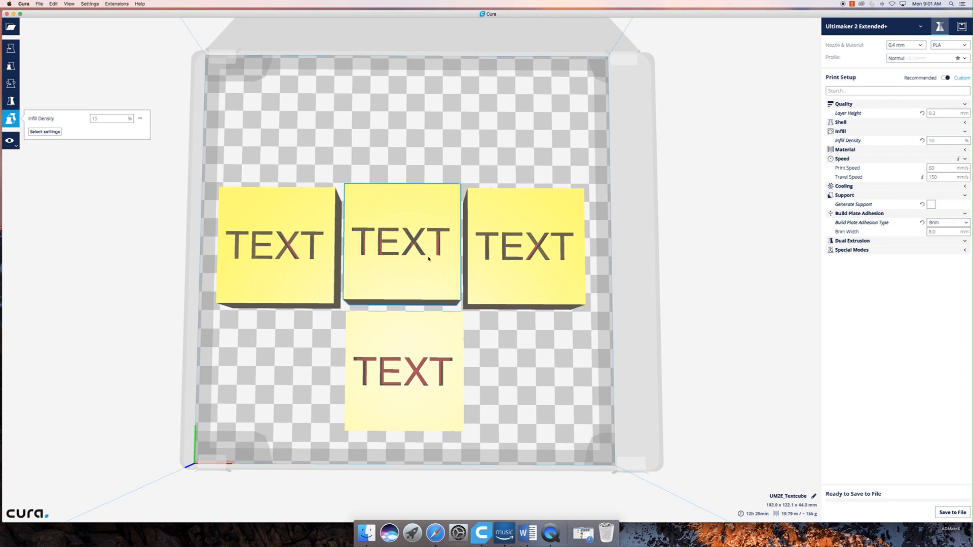
- Add Wall Thickness to the middle text cube's per-model settings and remove it again
{"action": "left_click", "coordinate": [46, 131]}
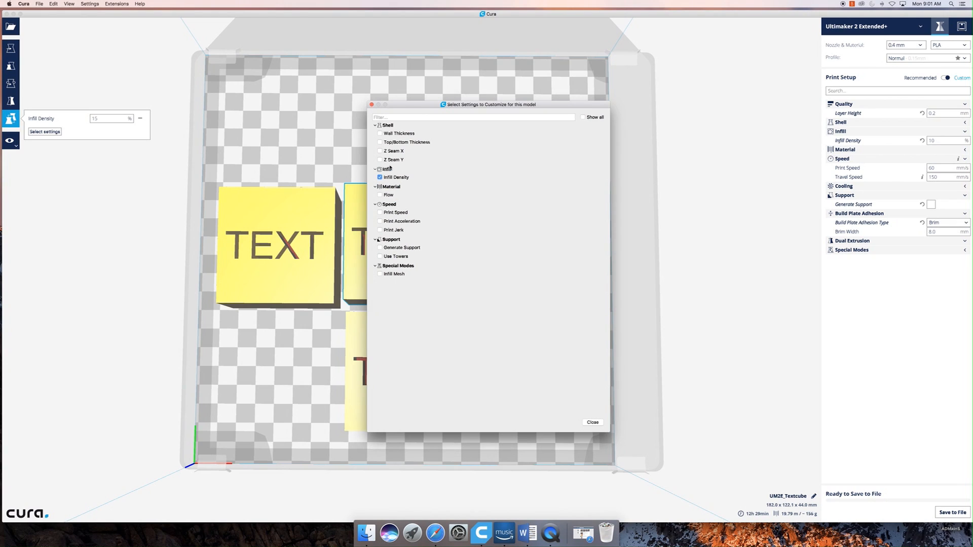
{"action": "left_click", "coordinate": [386, 136]}
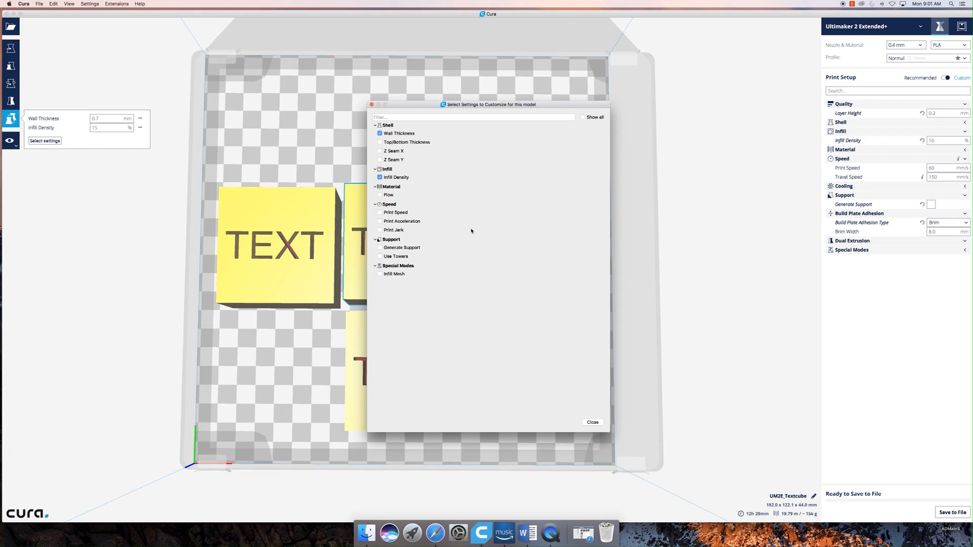
{"action": "left_click", "coordinate": [373, 105]}
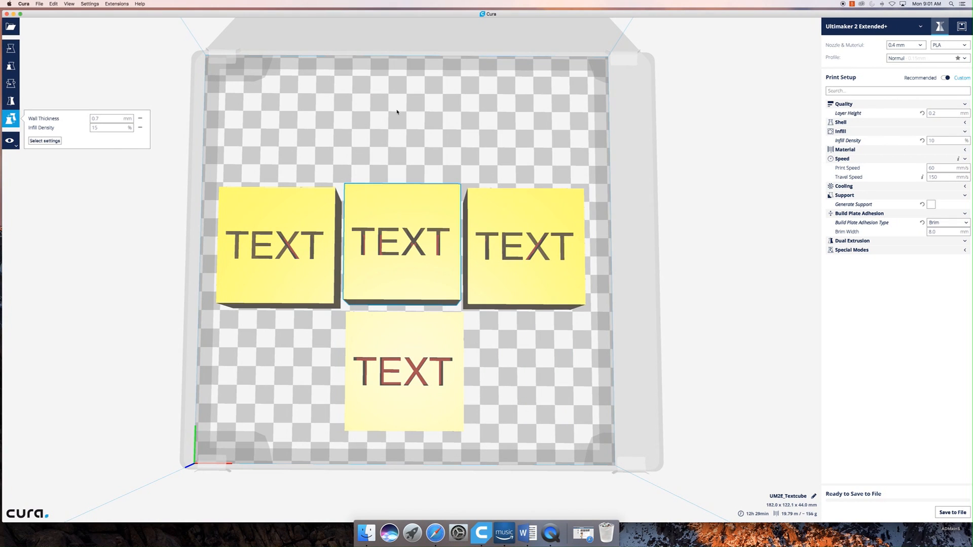
{"action": "left_click", "coordinate": [140, 118]}
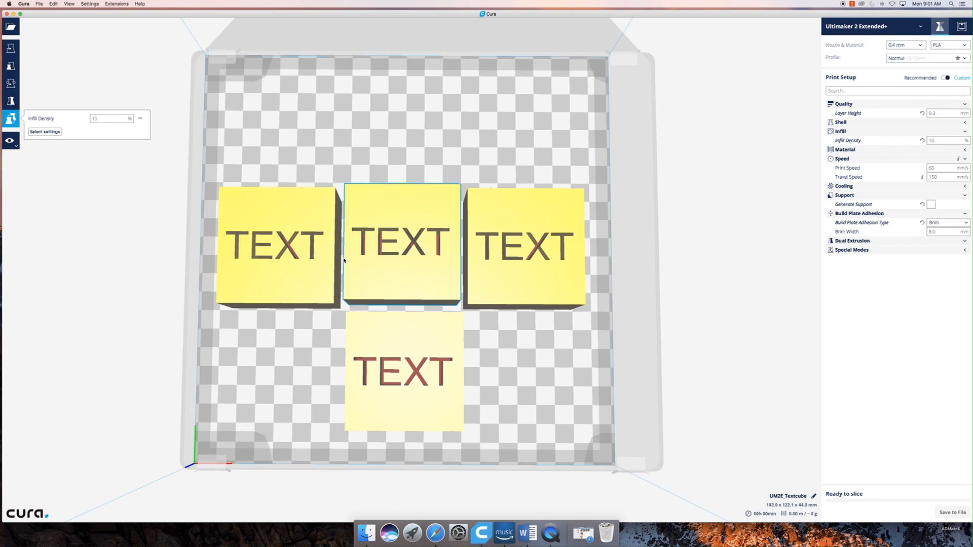
- Delete the middle, rightmost and front text cubes, keeping only the leftmost one on the build plate
{"action": "right_click", "coordinate": [310, 252]}
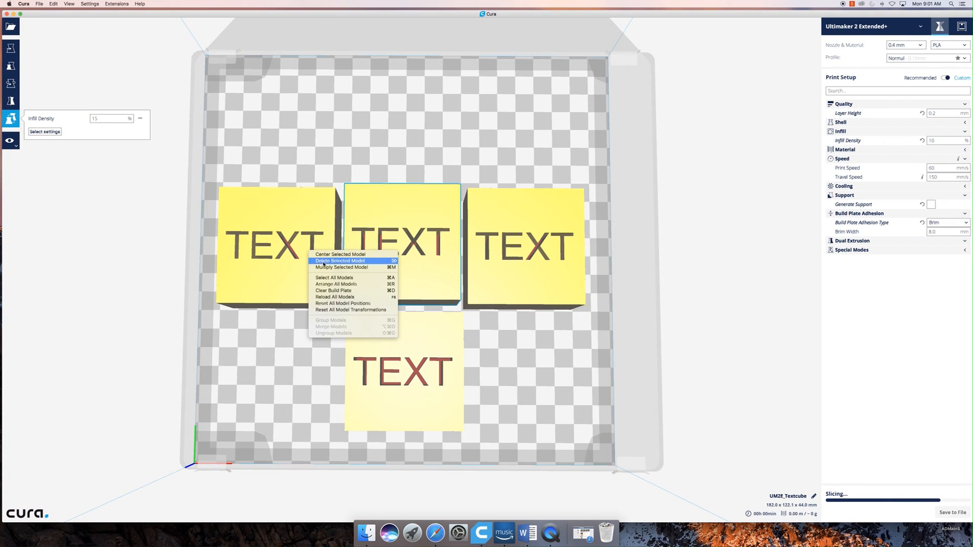
{"action": "left_click", "coordinate": [318, 261]}
{"action": "left_click", "coordinate": [315, 265]}
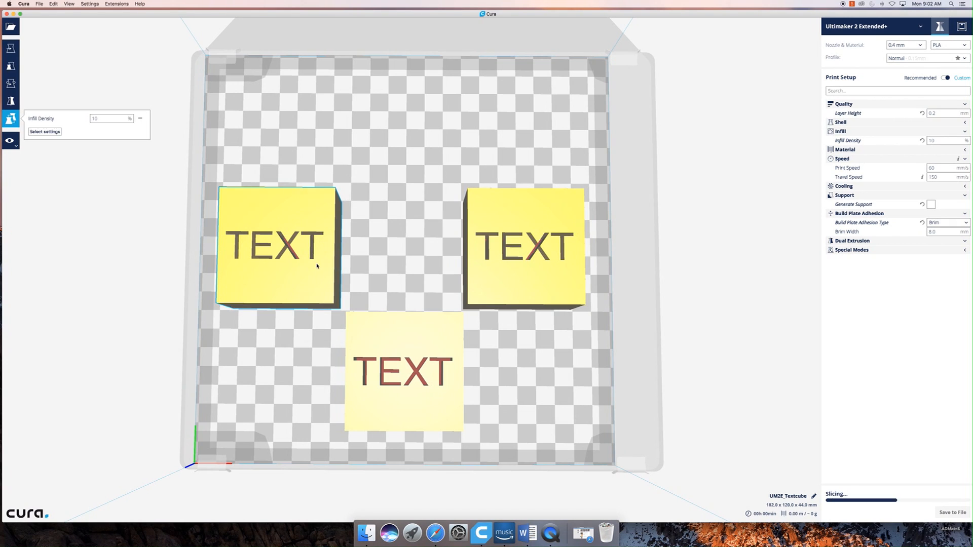
{"action": "left_click", "coordinate": [522, 286]}
{"action": "right_click", "coordinate": [521, 286]}
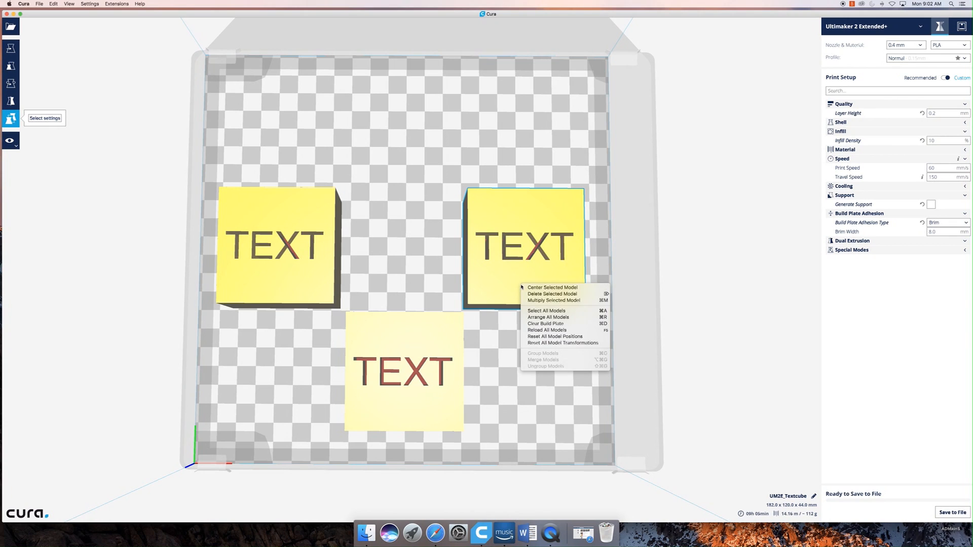
{"action": "left_click", "coordinate": [539, 296]}
{"action": "left_click", "coordinate": [435, 357]}
{"action": "right_click", "coordinate": [435, 357]}
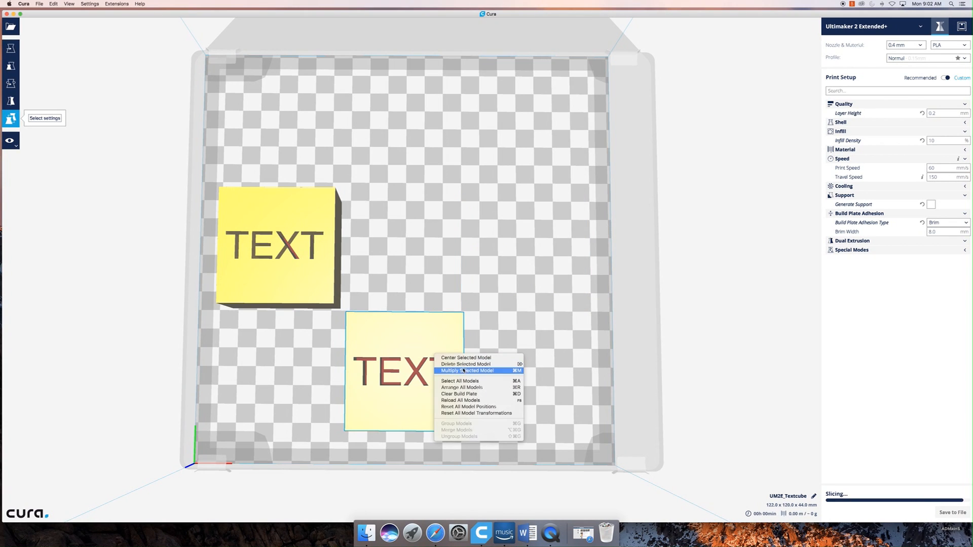
{"action": "left_click", "coordinate": [462, 368]}
- Move the remaining text cube near the centre of the build plate, at about X -1 mm and Y 2.7 mm
{"action": "left_click", "coordinate": [311, 280]}
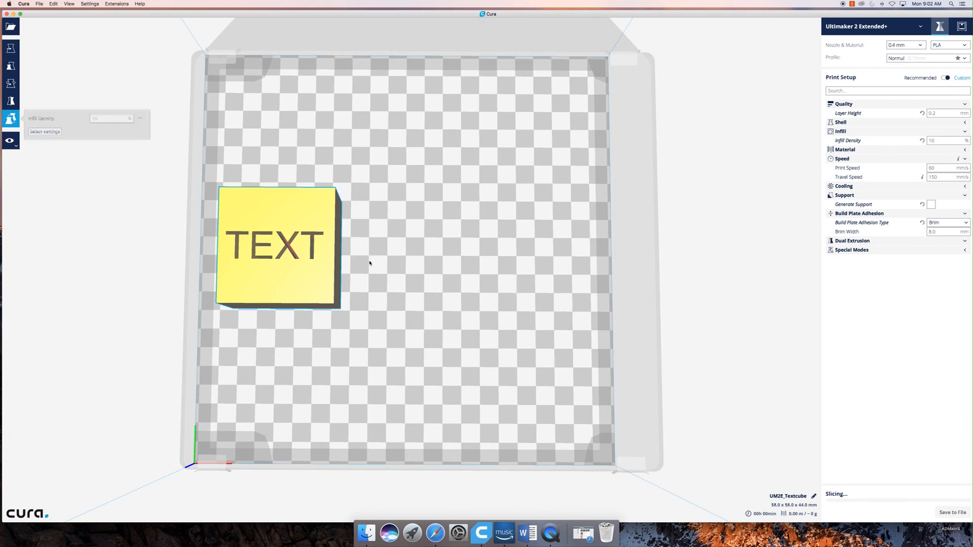
{"action": "left_click", "coordinate": [10, 48]}
{"action": "left_click_drag", "start_coordinate": [267, 217], "coordinate": [405, 221]}
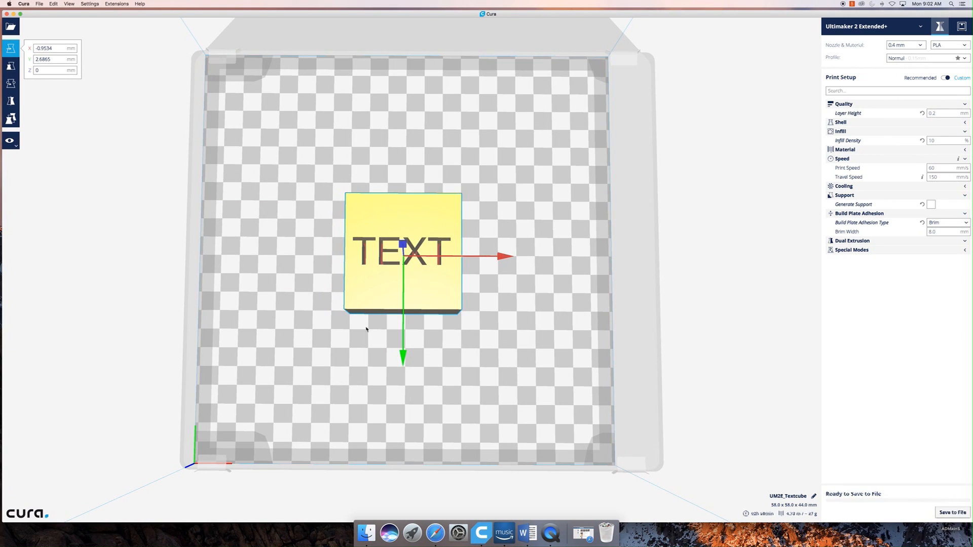
- Shrink the application window so the View Mode options fit on screen, and show those options
{"action": "left_click", "coordinate": [16, 144]}
{"action": "left_click_drag", "start_coordinate": [3, 522], "coordinate": [63, 520]}
{"action": "left_click", "coordinate": [79, 144]}
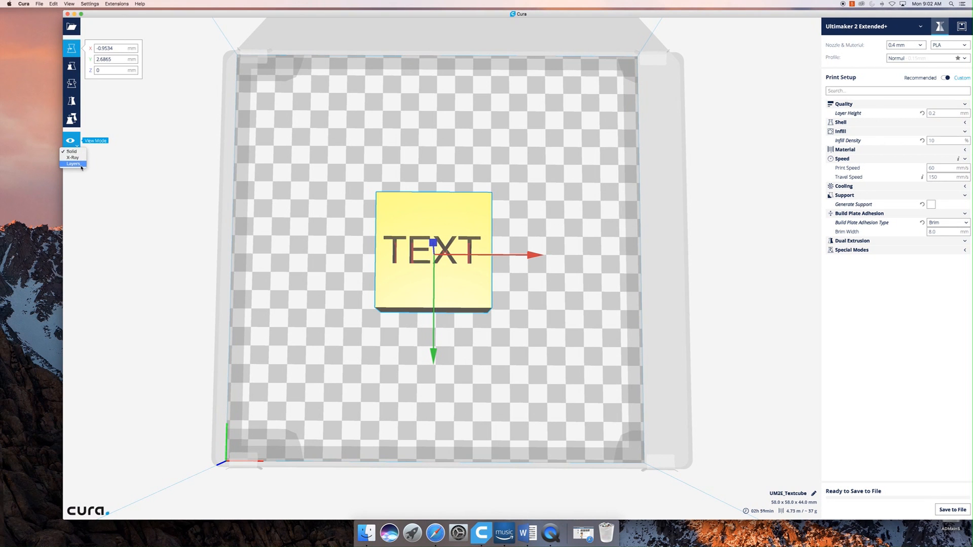
{"action": "left_click", "coordinate": [359, 277]}
- Switch the text cube's view mode to Layers
{"action": "right_click_drag", "start_coordinate": [546, 384], "coordinate": [424, 336]}
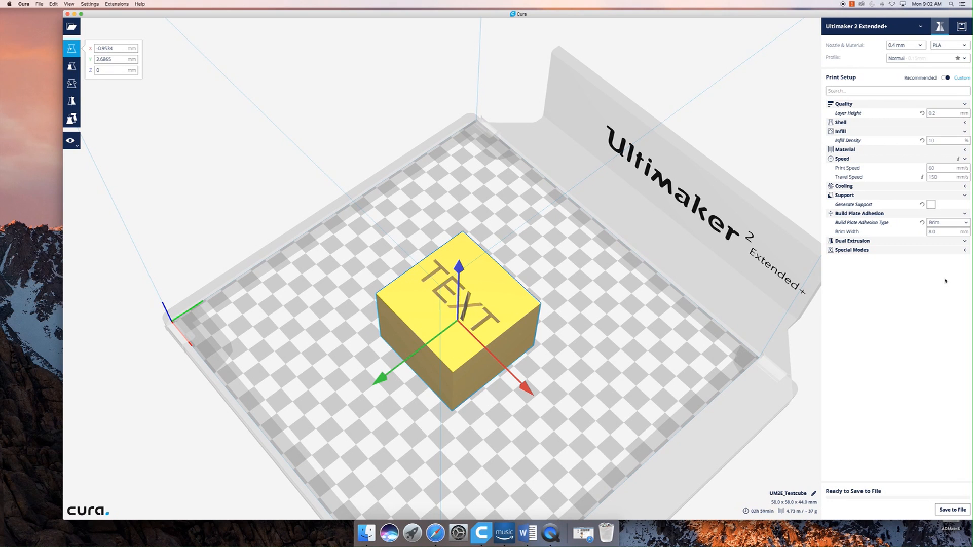
{"action": "right_click_drag", "start_coordinate": [652, 318], "coordinate": [732, 343]}
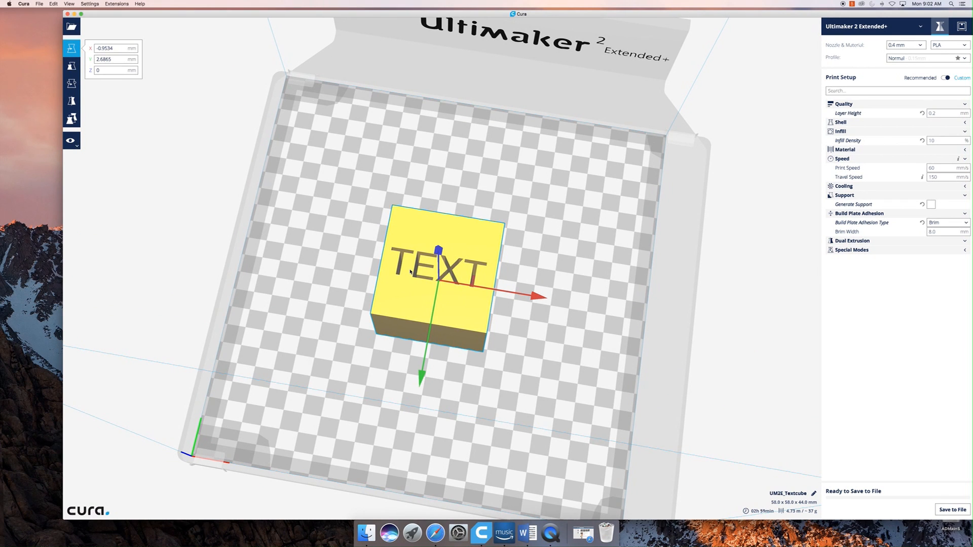
{"action": "right_click_drag", "start_coordinate": [300, 270], "coordinate": [474, 260]}
{"action": "right_click_drag", "start_coordinate": [415, 452], "coordinate": [167, 182]}
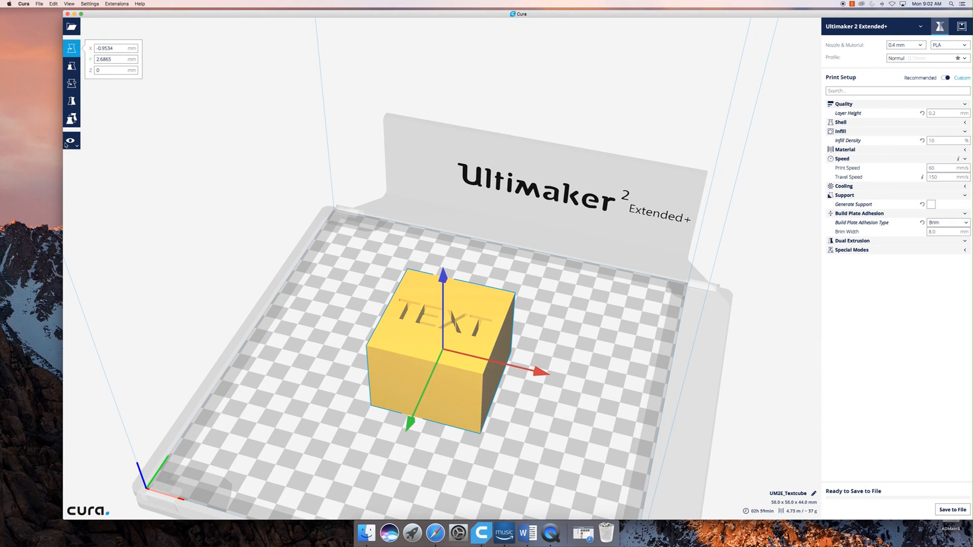
{"action": "left_click", "coordinate": [84, 167]}
{"action": "right_click_drag", "start_coordinate": [332, 431], "coordinate": [386, 328]}
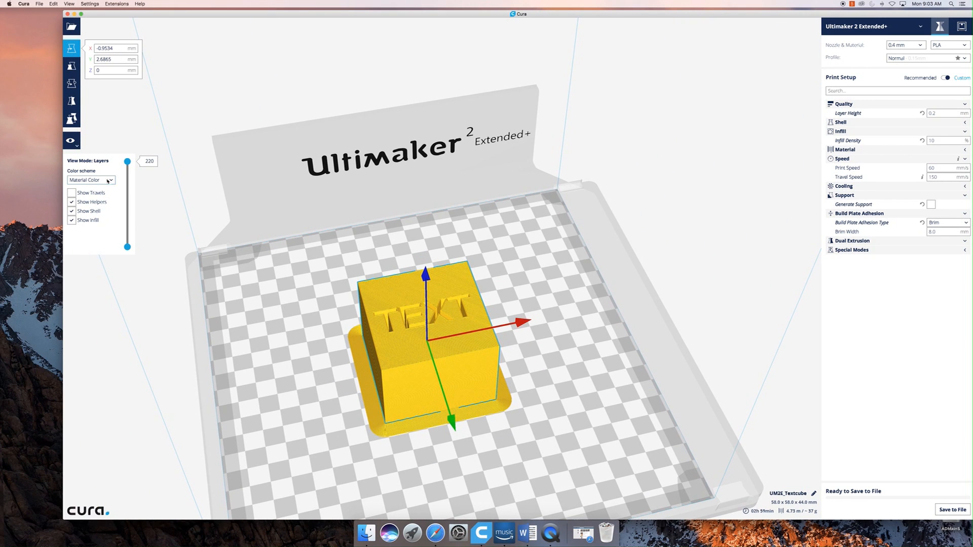
- Lower the displayed top layer to about 92 to inspect the infill, and restore it to layer 220
{"action": "left_click_drag", "start_coordinate": [131, 160], "coordinate": [127, 211]}
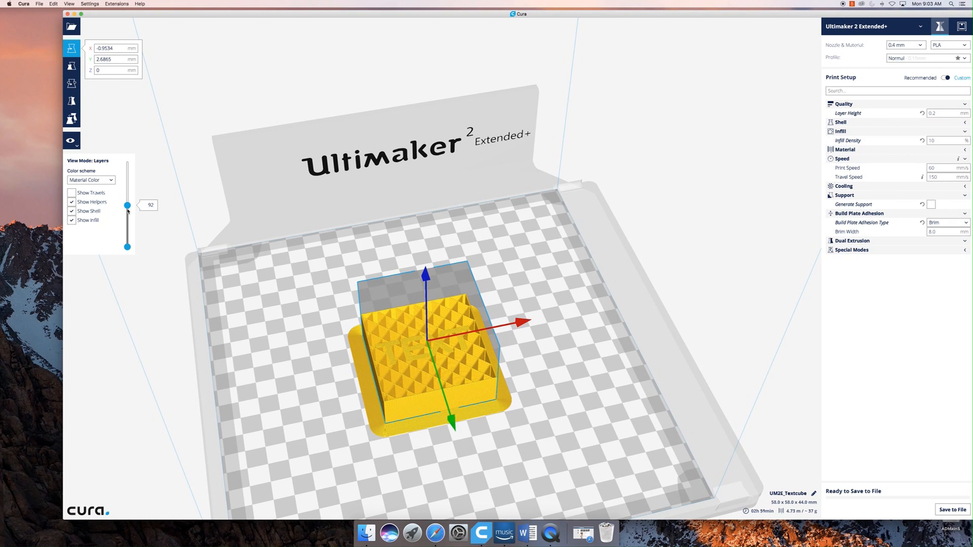
{"action": "right_click_drag", "start_coordinate": [541, 455], "coordinate": [224, 307]}
{"action": "left_click_drag", "start_coordinate": [125, 201], "coordinate": [124, 143]}
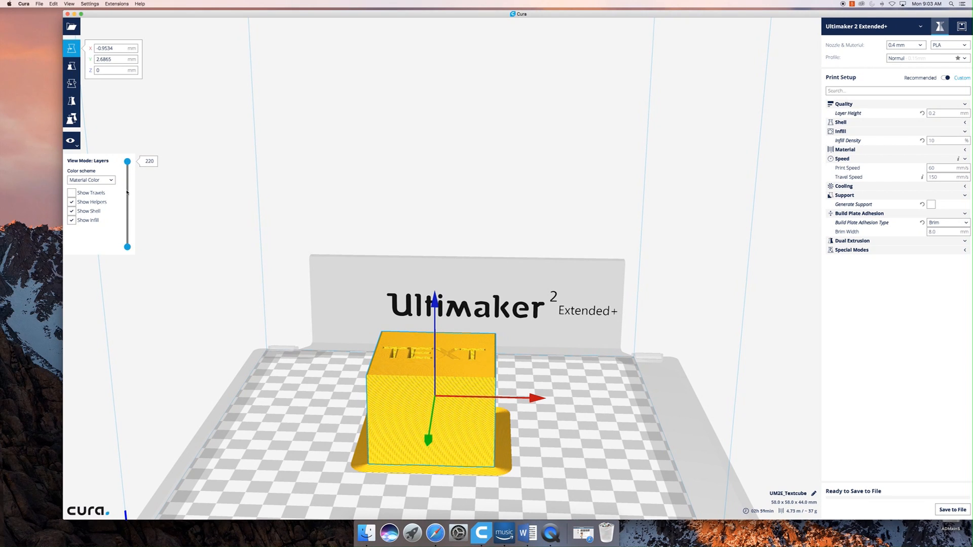
- Set the layer view's color scheme to Line Type and inspect the sides of the cube
{"action": "left_click", "coordinate": [111, 181]}
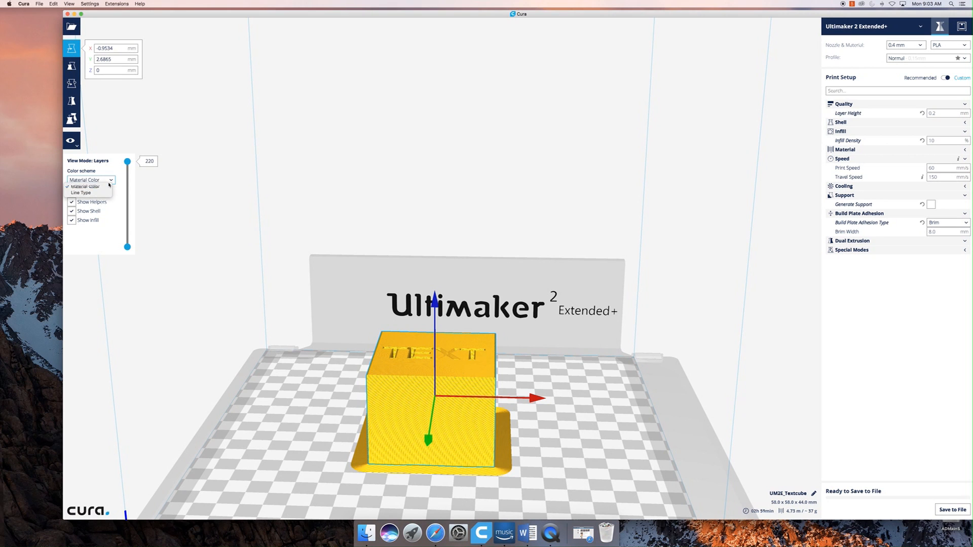
{"action": "left_click", "coordinate": [99, 193]}
{"action": "right_click_drag", "start_coordinate": [545, 466], "coordinate": [457, 423]}
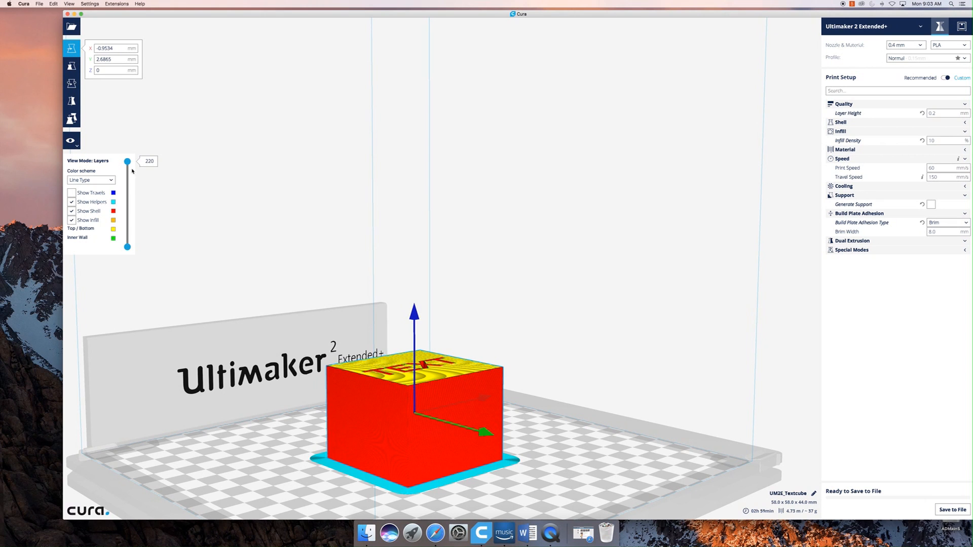
- Lower the displayed top layer to 167 and show the travel moves inside the cube
{"action": "left_click_drag", "start_coordinate": [127, 162], "coordinate": [127, 179]}
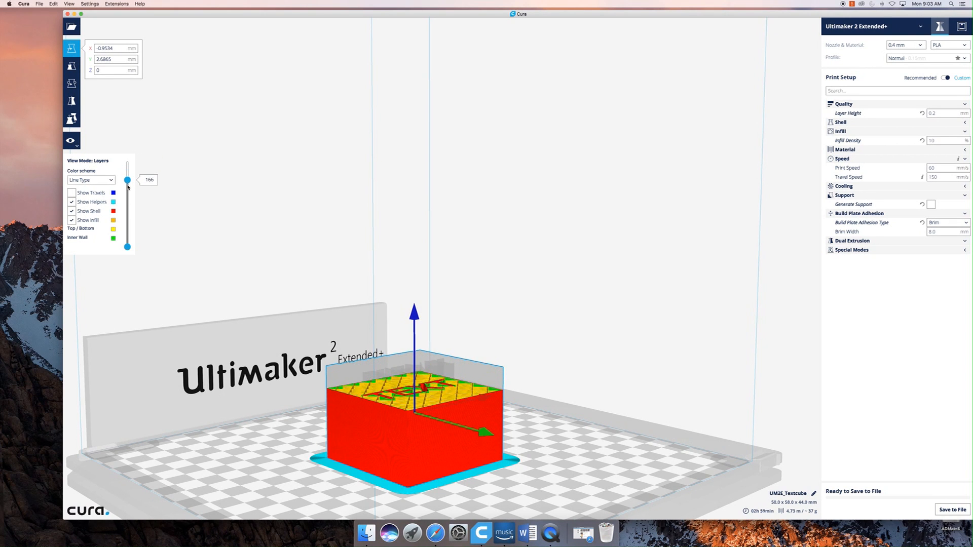
{"action": "right_click_drag", "start_coordinate": [284, 451], "coordinate": [309, 462]}
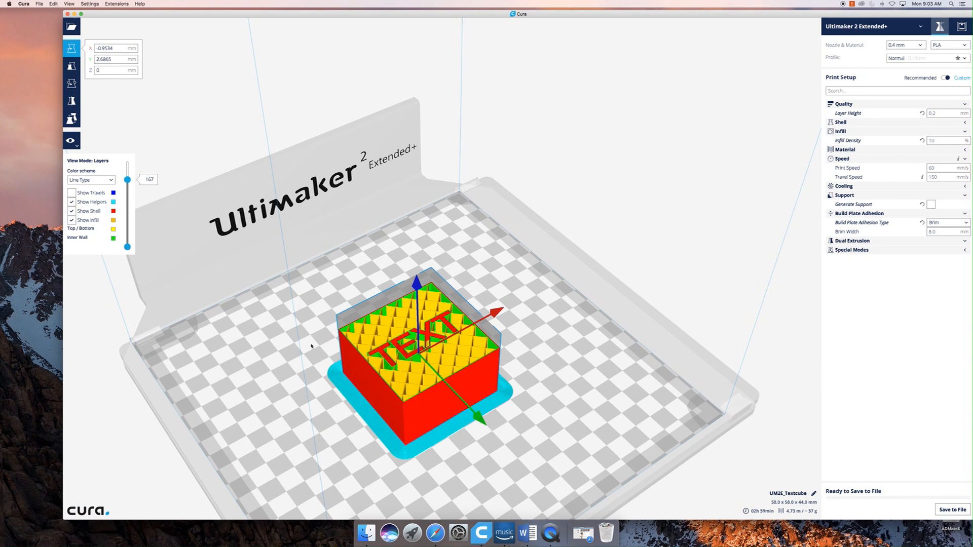
{"action": "right_click_drag", "start_coordinate": [518, 435], "coordinate": [445, 473]}
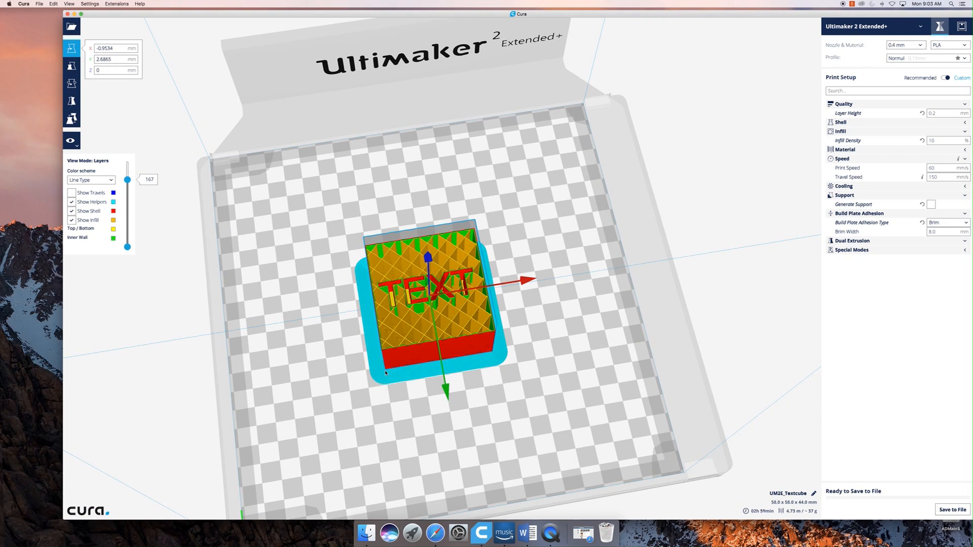
{"action": "left_click", "coordinate": [71, 193]}
{"action": "right_click_drag", "start_coordinate": [547, 362], "coordinate": [490, 349]}
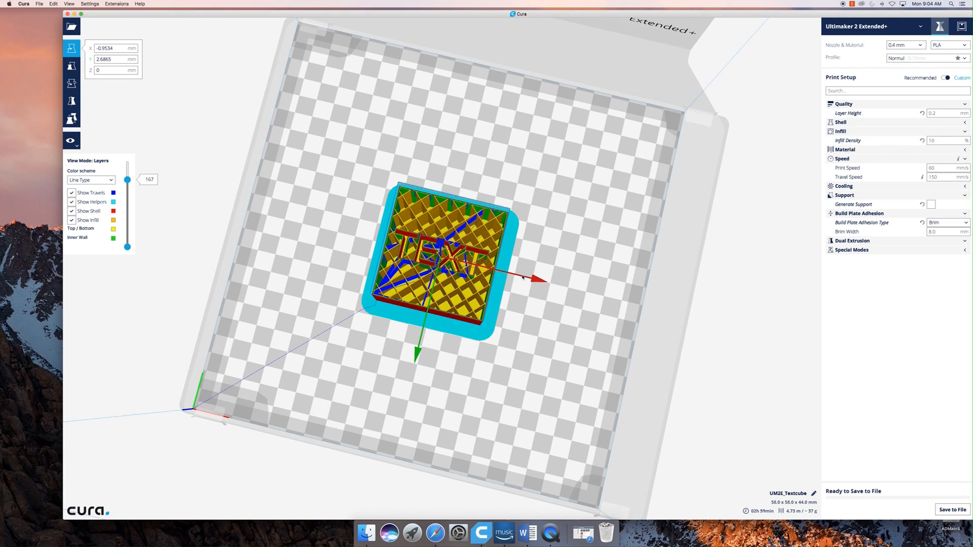
- Return the layer view to Material Color with travels hidden and the top layer at 220
{"action": "left_click", "coordinate": [85, 181]}
{"action": "left_click", "coordinate": [84, 186]}
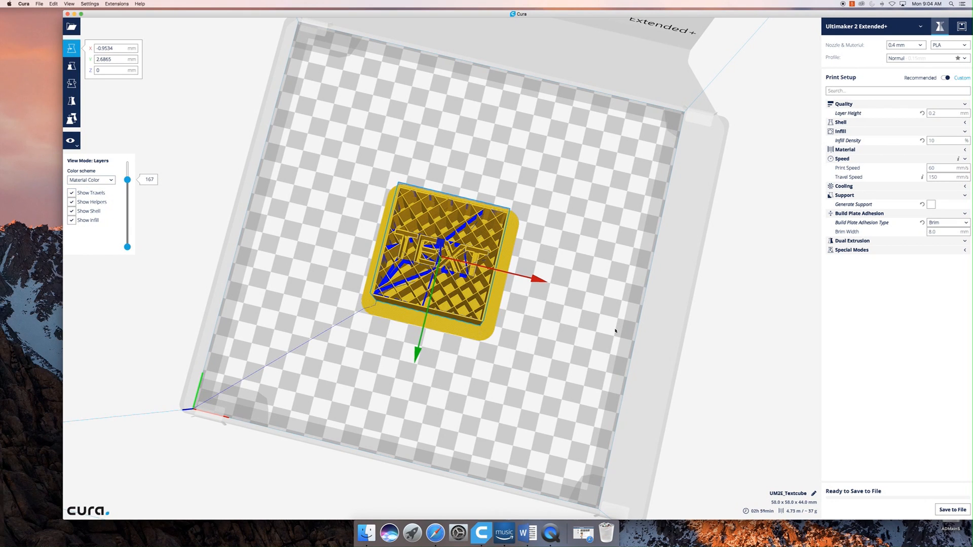
{"action": "left_click", "coordinate": [72, 197]}
{"action": "left_click", "coordinate": [72, 193]}
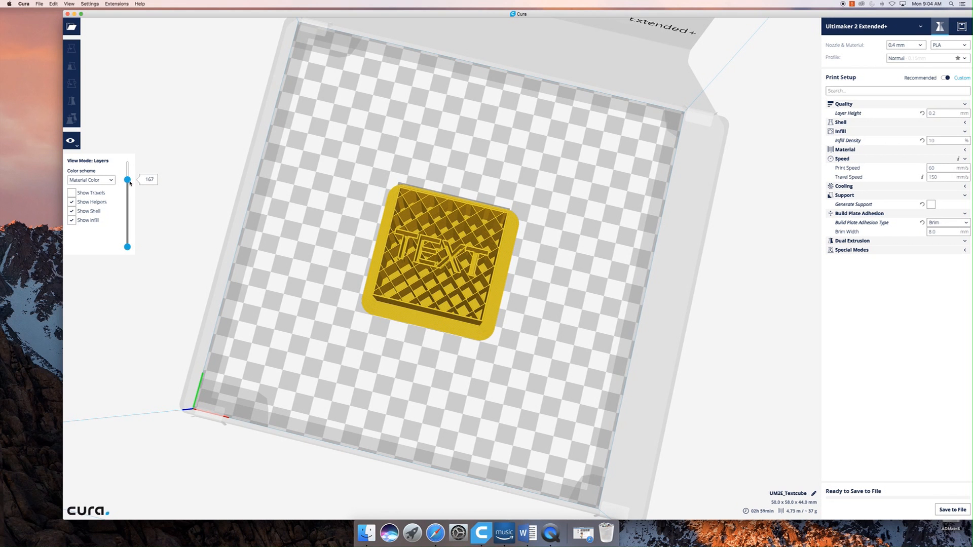
{"action": "left_click_drag", "start_coordinate": [127, 180], "coordinate": [127, 161]}
{"action": "right_click_drag", "start_coordinate": [254, 262], "coordinate": [264, 205]}
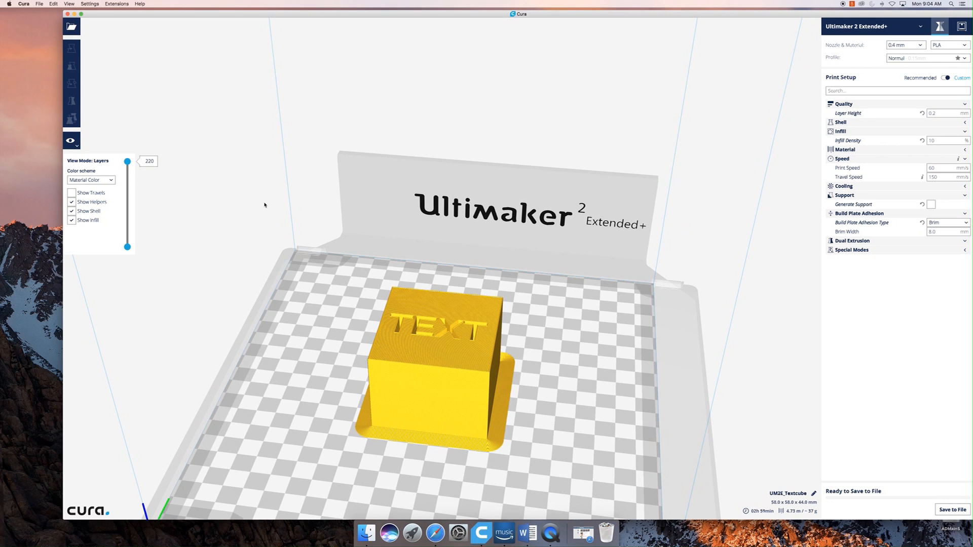
- Switch the view mode to X-Ray and examine the engraved text inside the cube from several angles
{"action": "left_click", "coordinate": [72, 142]}
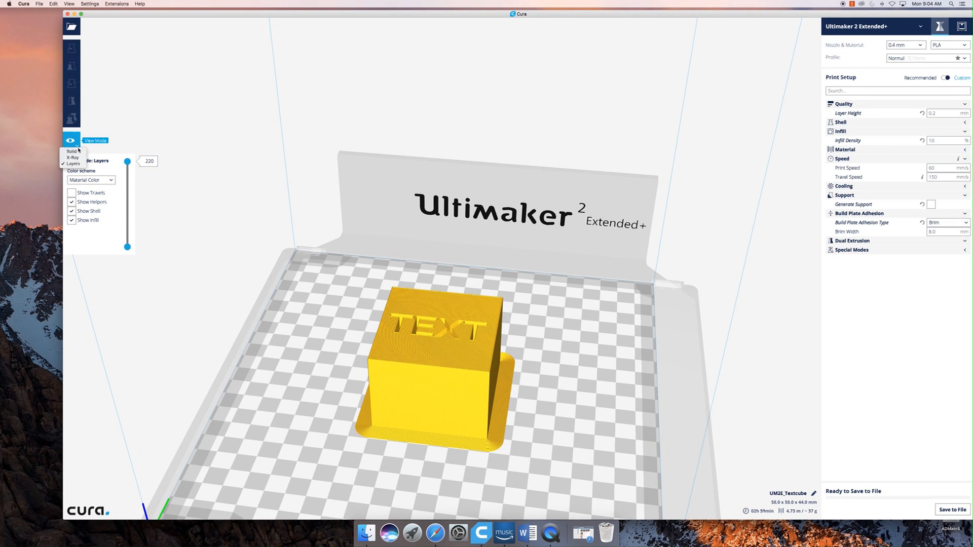
{"action": "left_click", "coordinate": [73, 158]}
{"action": "right_click_drag", "start_coordinate": [565, 460], "coordinate": [587, 438]}
{"action": "right_click_drag", "start_coordinate": [482, 391], "coordinate": [460, 361]}
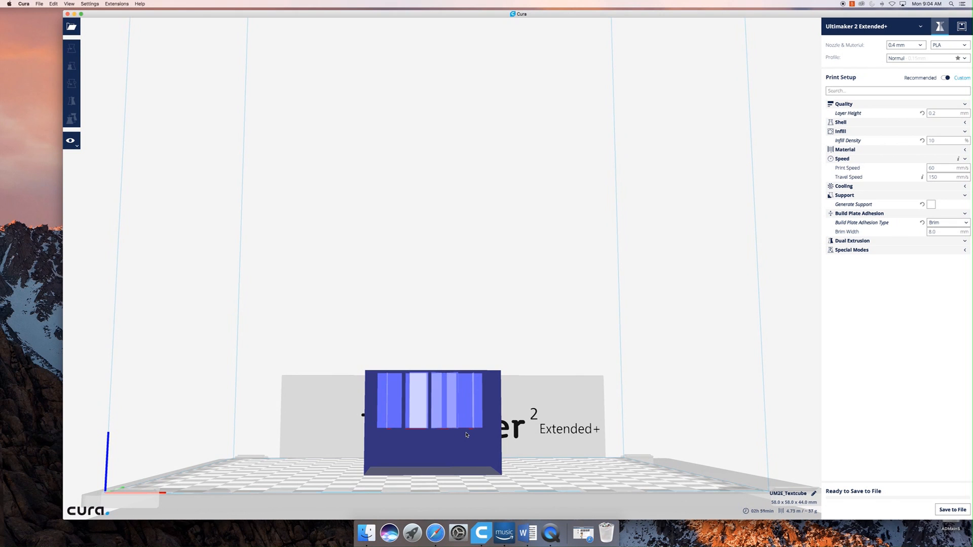
{"action": "right_click_drag", "start_coordinate": [515, 459], "coordinate": [495, 427]}
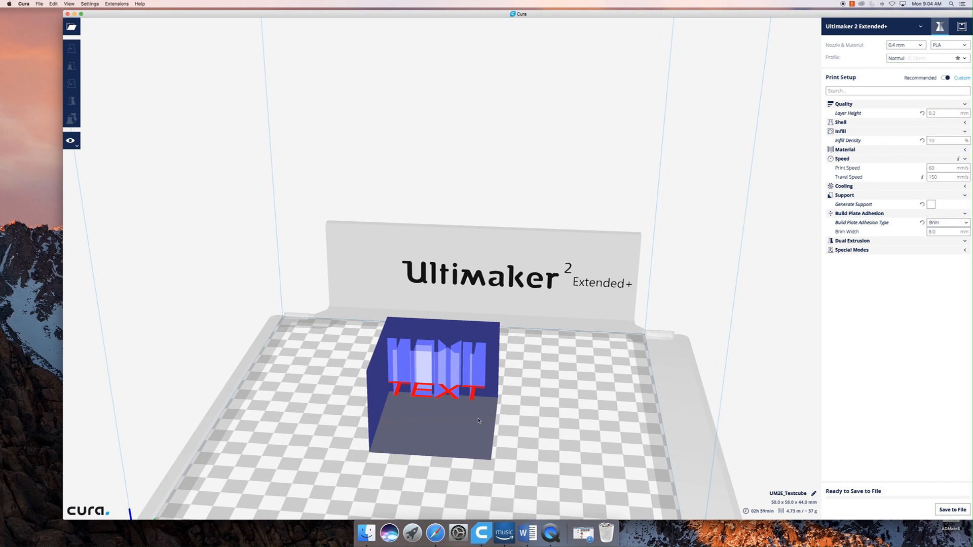
{"action": "right_click_drag", "start_coordinate": [498, 448], "coordinate": [501, 412]}
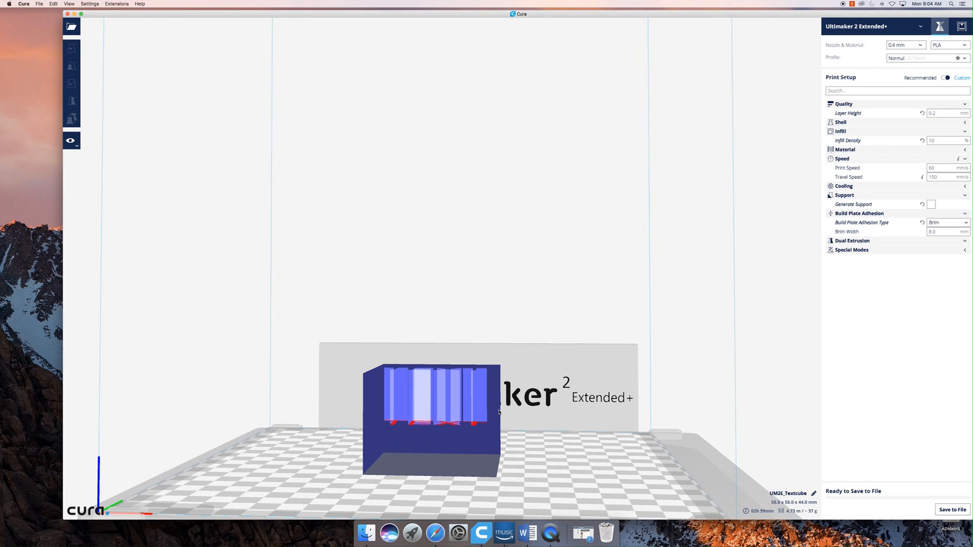
- Return the view mode to Solid and look at the text cube from above
{"action": "left_click", "coordinate": [75, 144]}
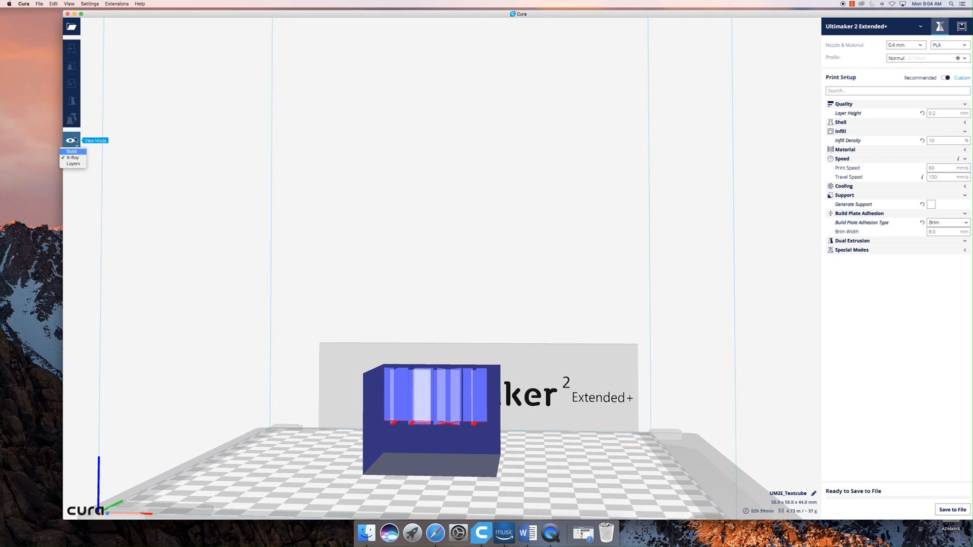
{"action": "left_click", "coordinate": [72, 152]}
{"action": "right_click_drag", "start_coordinate": [710, 358], "coordinate": [639, 472]}
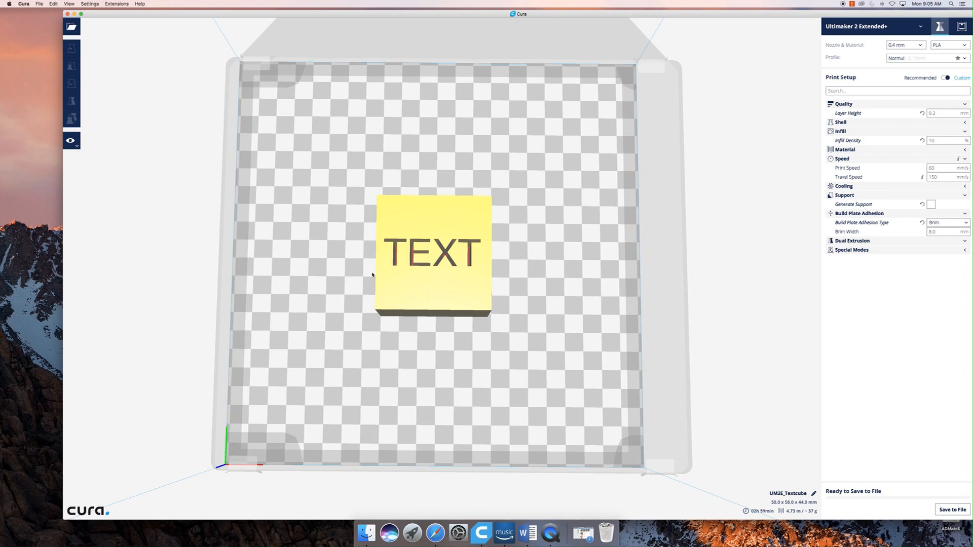
{"action": "right_click_drag", "start_coordinate": [464, 371], "coordinate": [466, 370]}
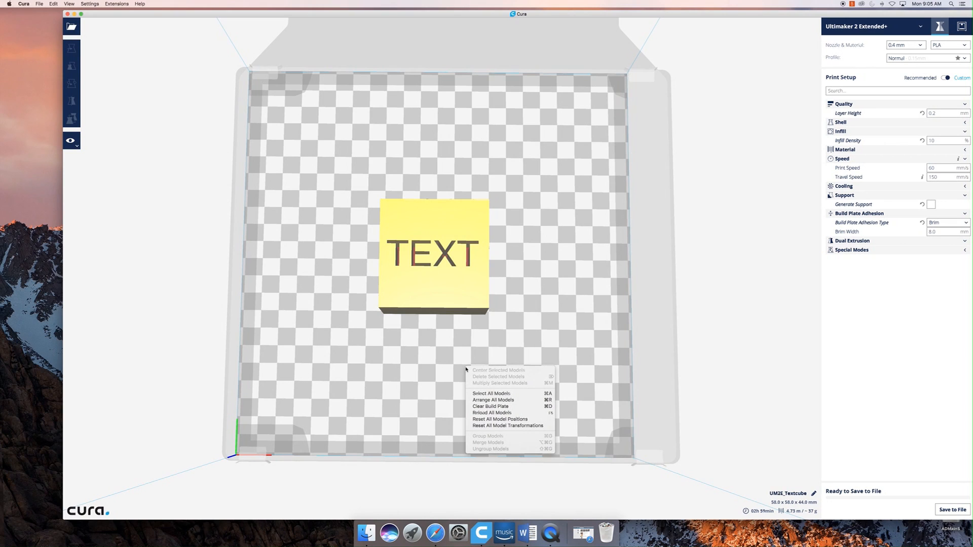
{"action": "left_click", "coordinate": [460, 365]}
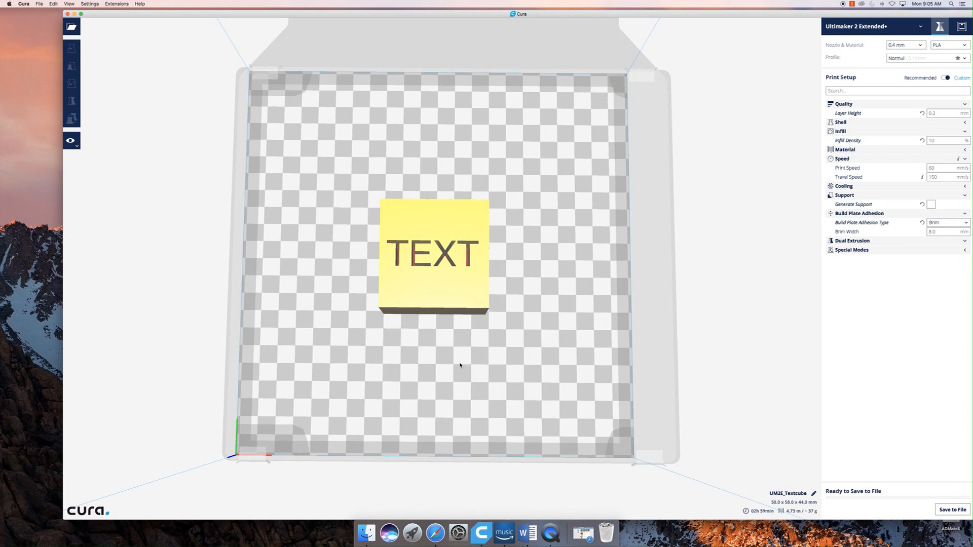